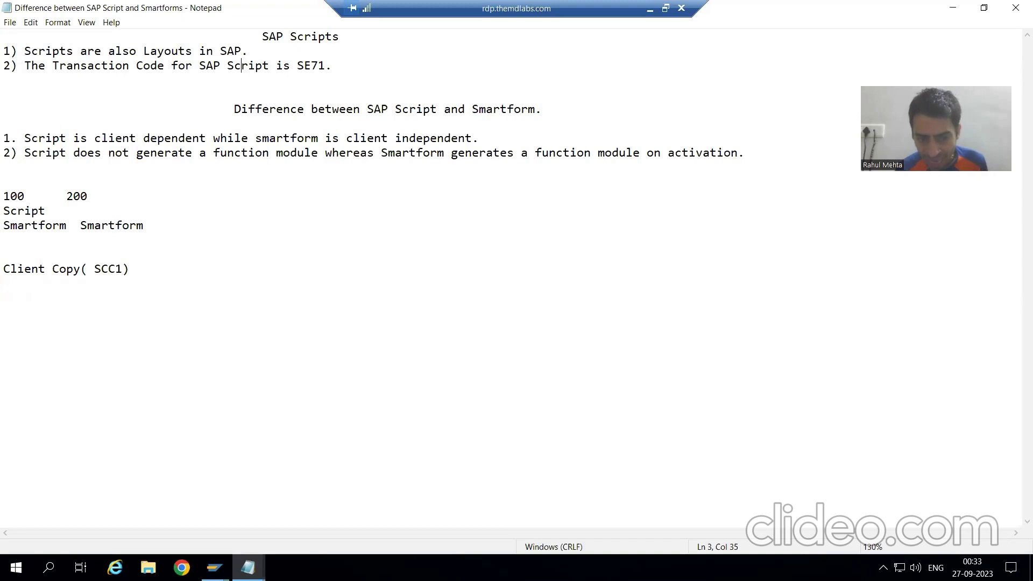
# Read the Order Details plan in the Script Layout notes, then switch back to SAP Form Builder
pyautogui.moveTo(248, 568)
pyautogui.click(302, 536)
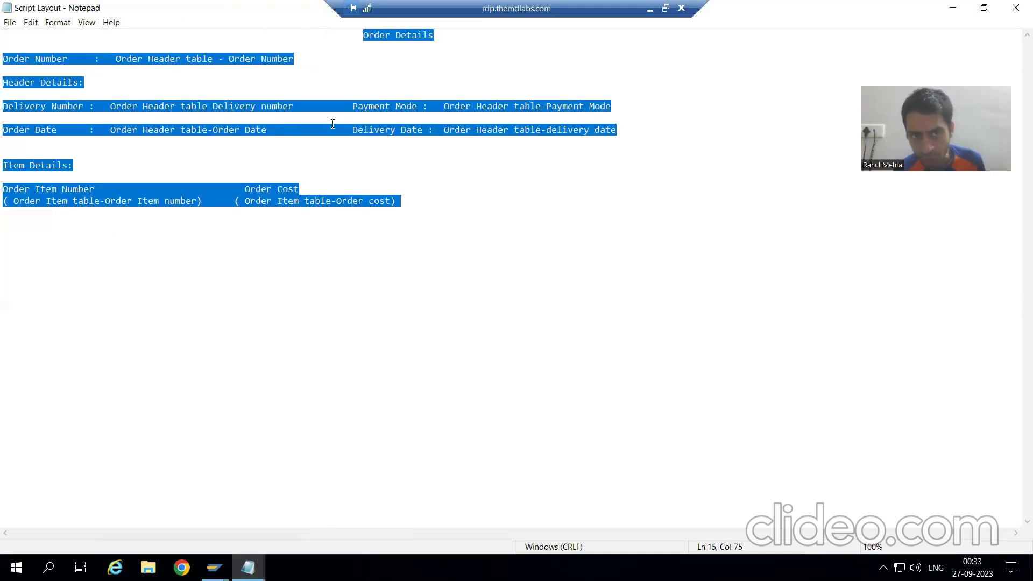
pyautogui.click(358, 105)
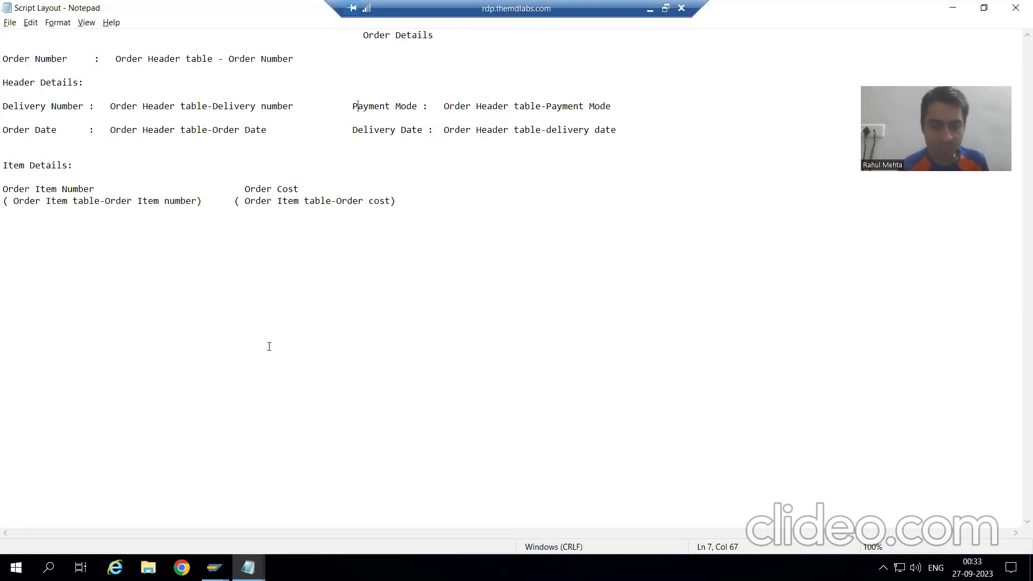
pyautogui.click(215, 568)
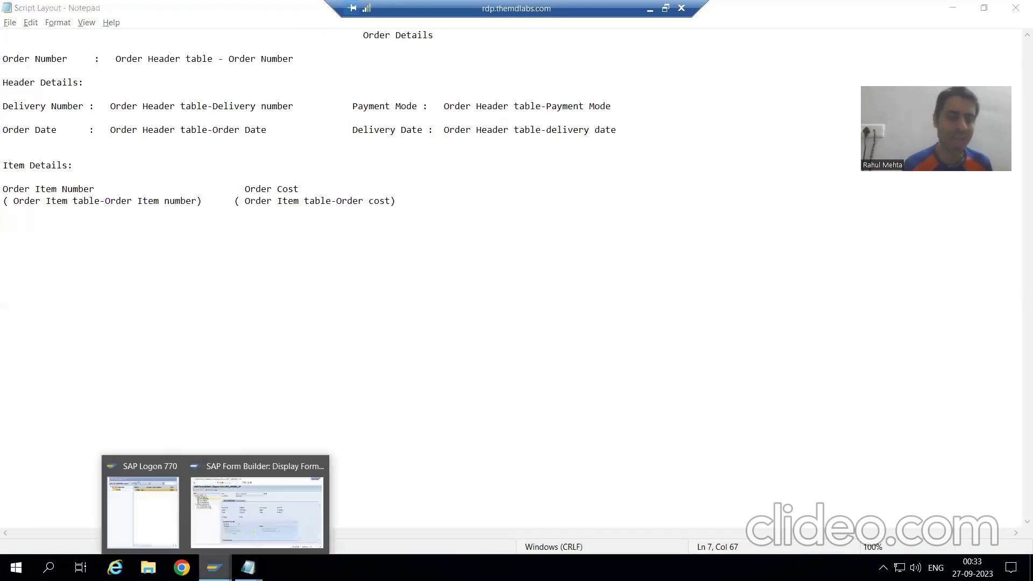
pyautogui.click(247, 525)
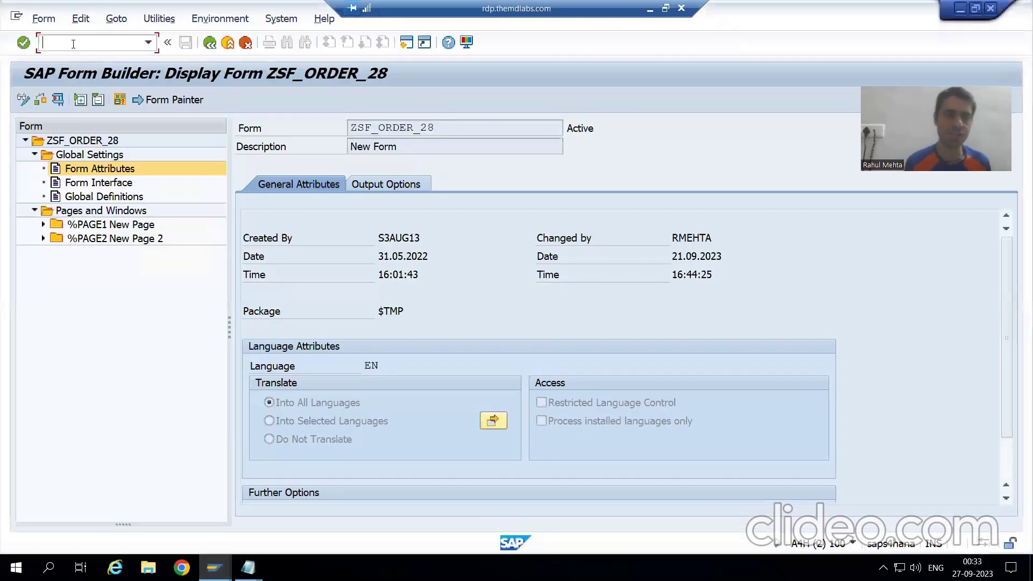
# Launch SE71 in a new session with /ose71 and create form ZORDDETAIL
pyautogui.write('/os')
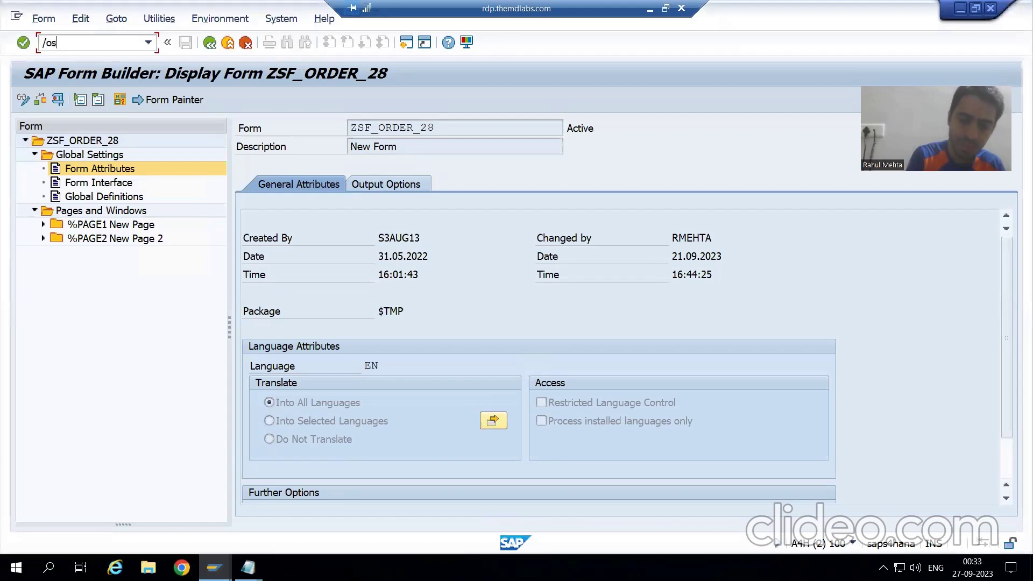
pyautogui.write('e71')
pyautogui.press('Return')
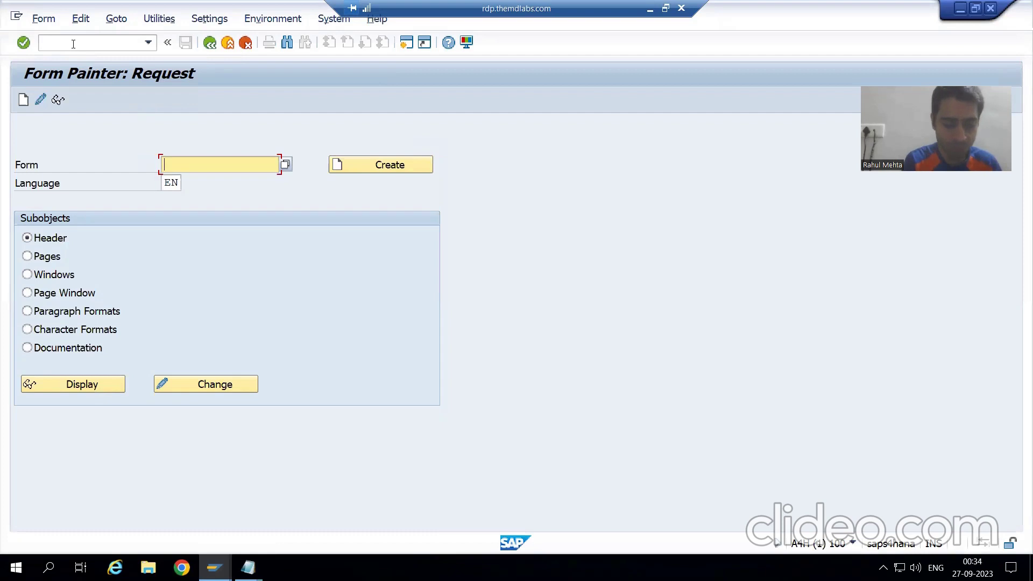
pyautogui.write('Z')
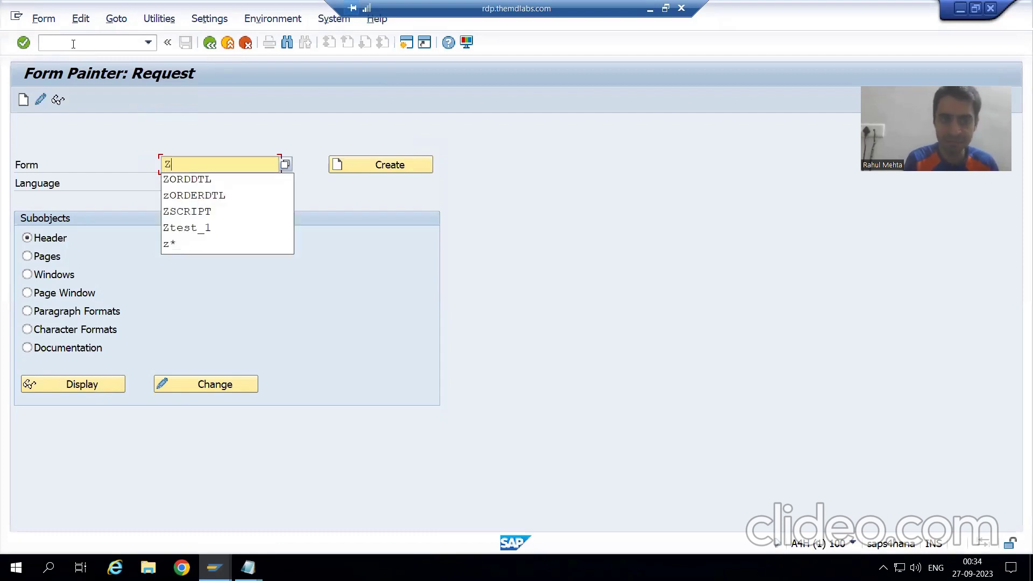
pyautogui.write('OR')
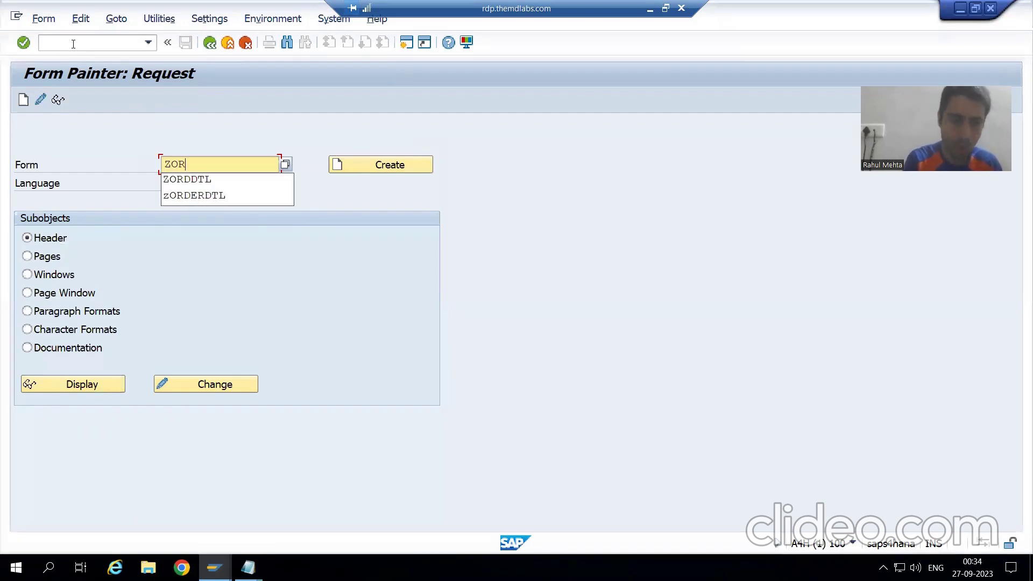
pyautogui.write('DDETAILS')
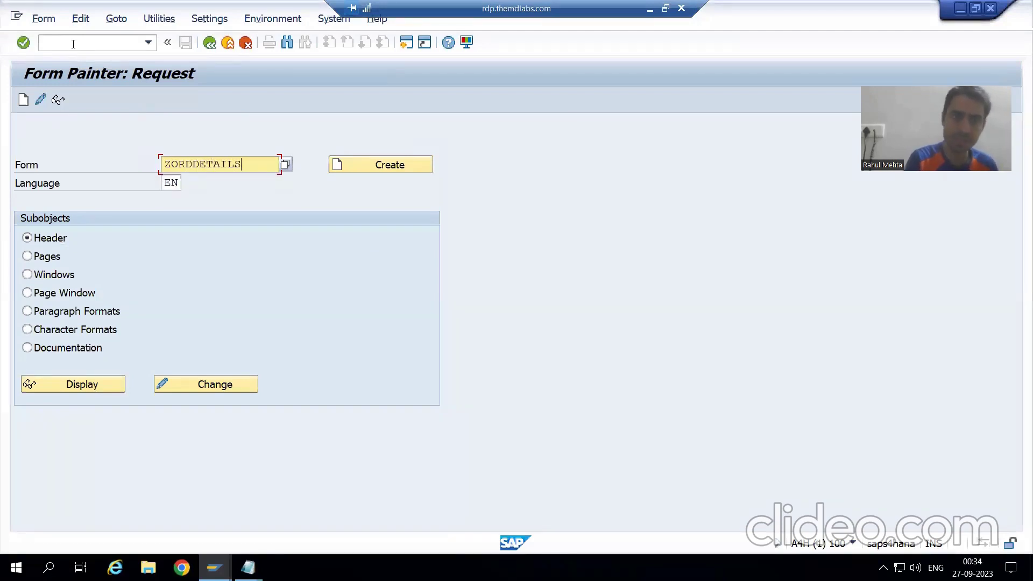
pyautogui.press('BackSpace')
pyautogui.hotkey('shift', 'Home')
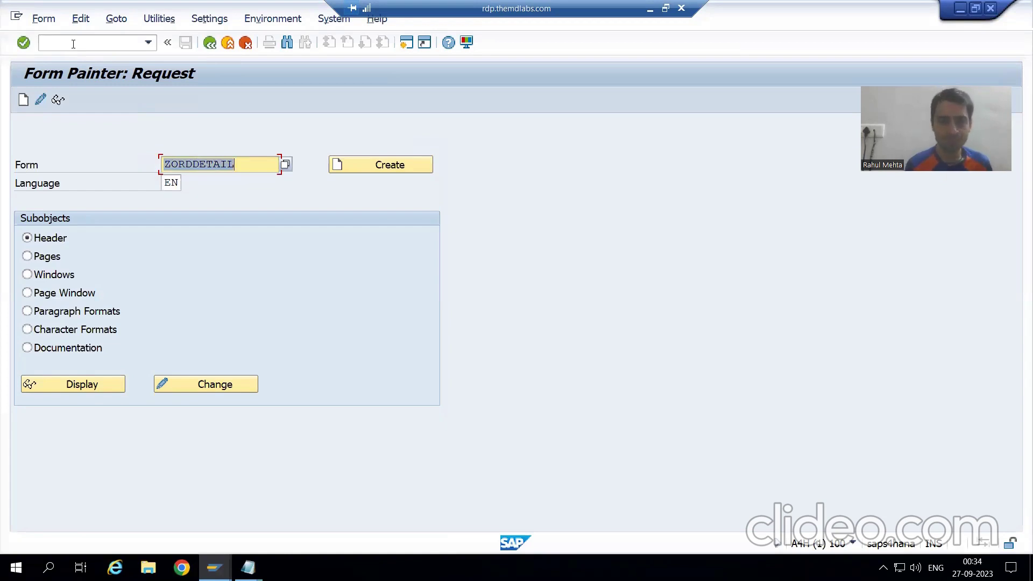
pyautogui.click(350, 167)
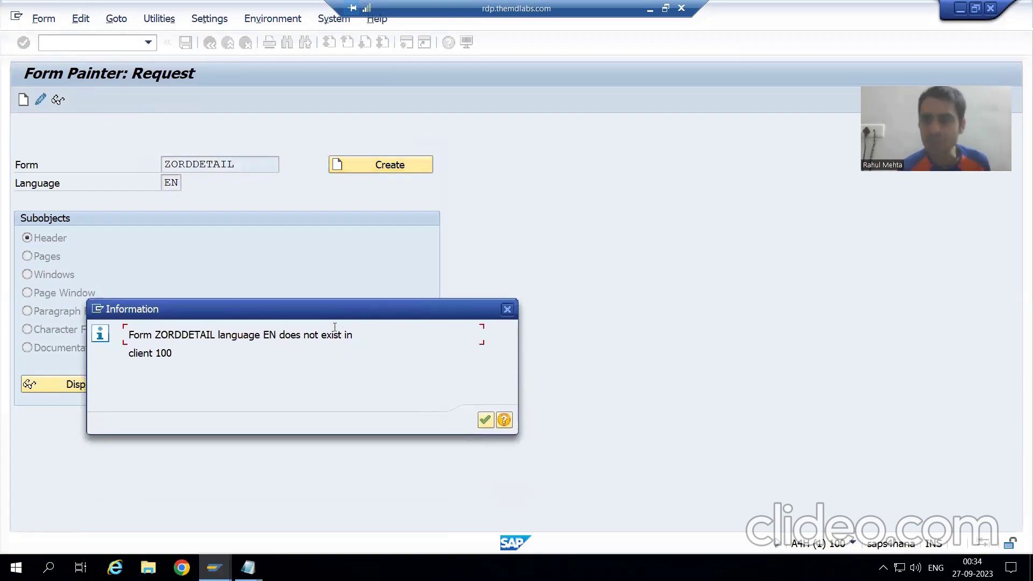
# Start a new SAP logon, return to Form Painter, and accept the not-existing notice for ZORDDETAIL
pyautogui.click(164, 353)
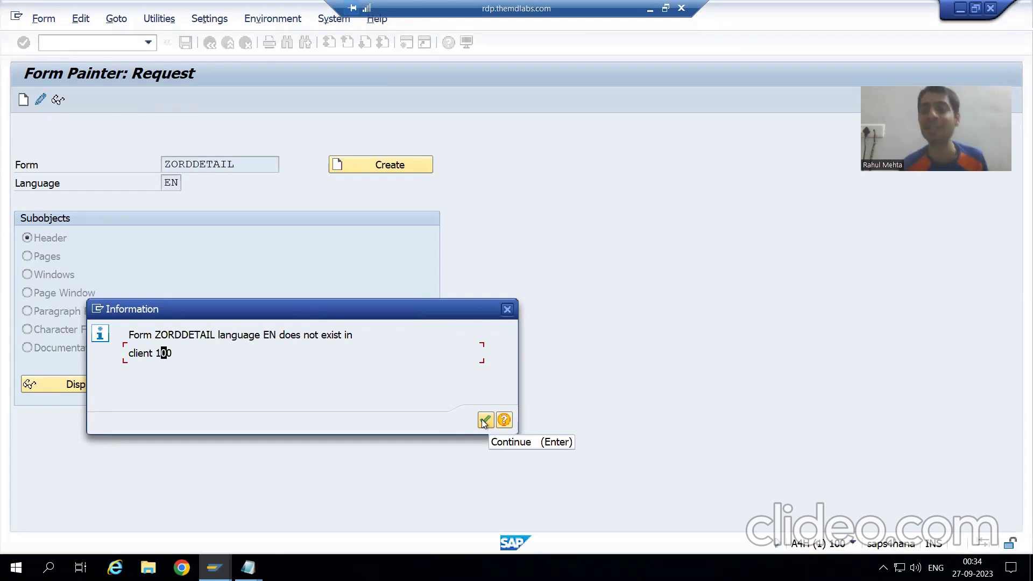
pyautogui.moveTo(214, 568)
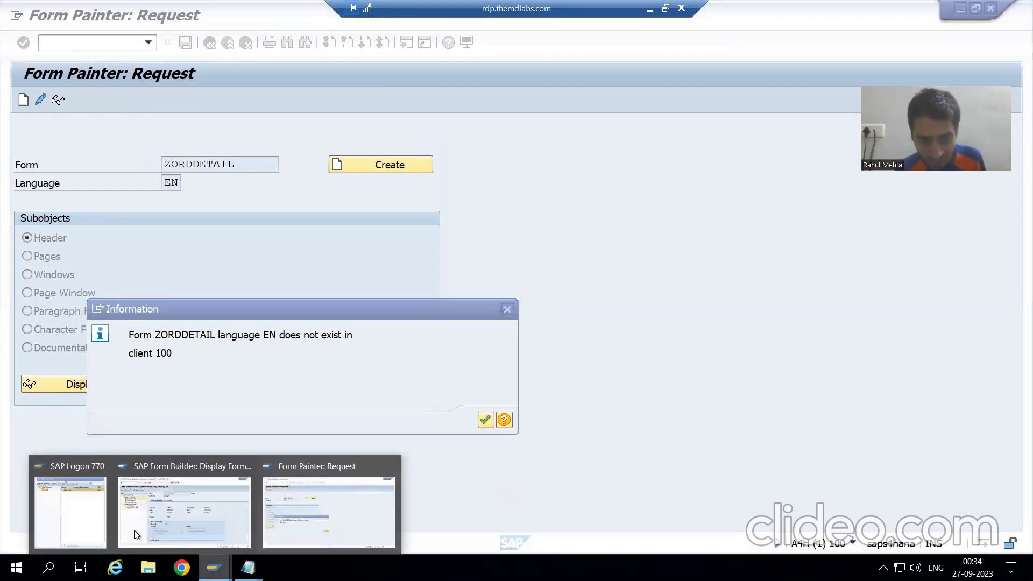
pyautogui.click(83, 509)
pyautogui.doubleClick(214, 103)
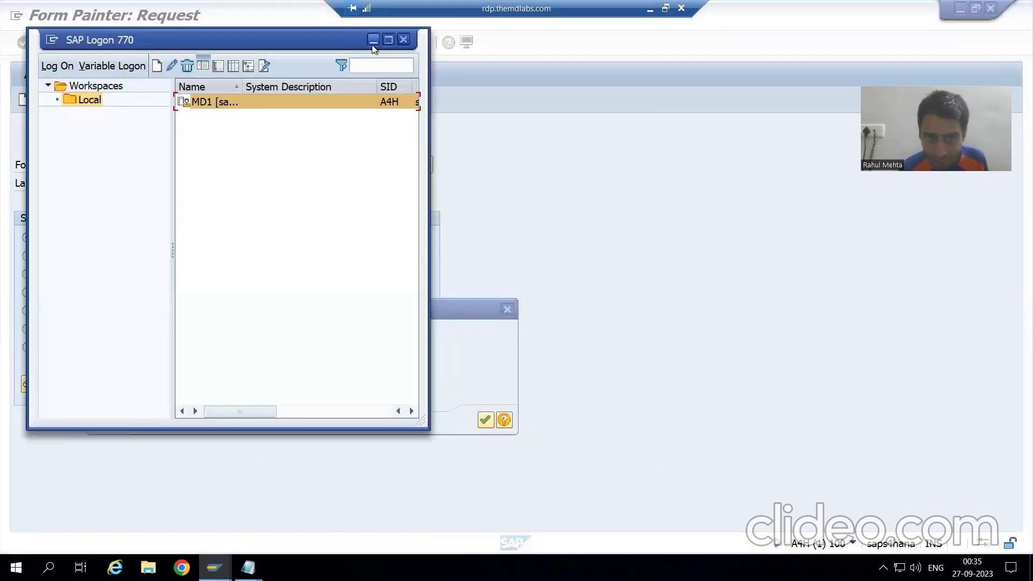
pyautogui.click(371, 39)
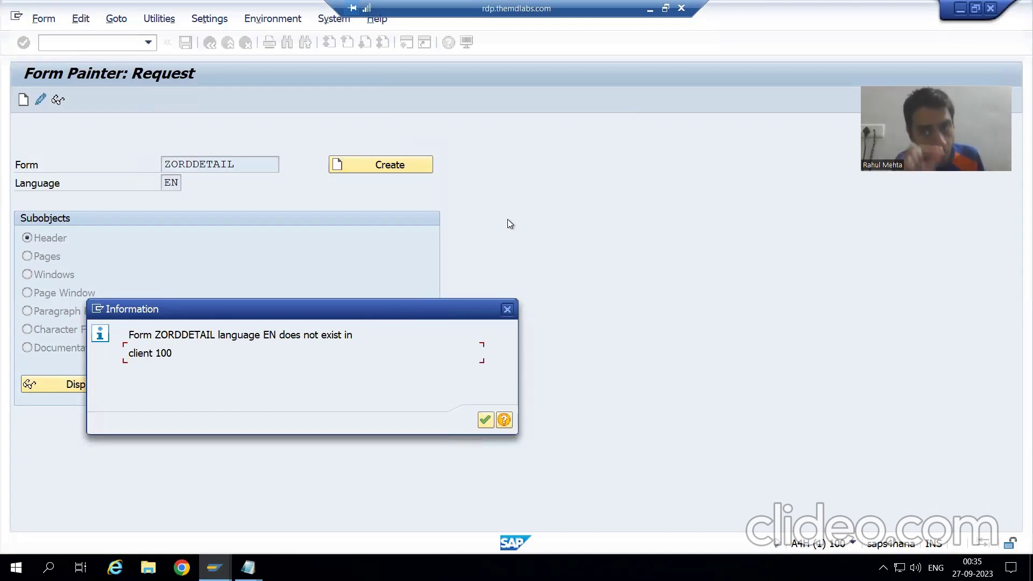
pyautogui.click(486, 420)
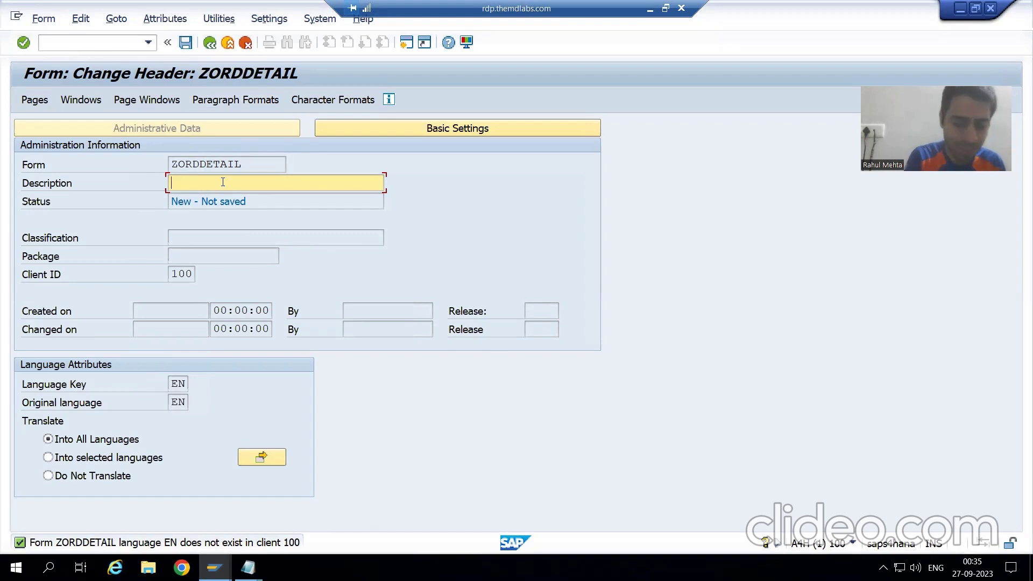
# Enter 'Order Details' as the form description and save the header
pyautogui.write('Order Details')
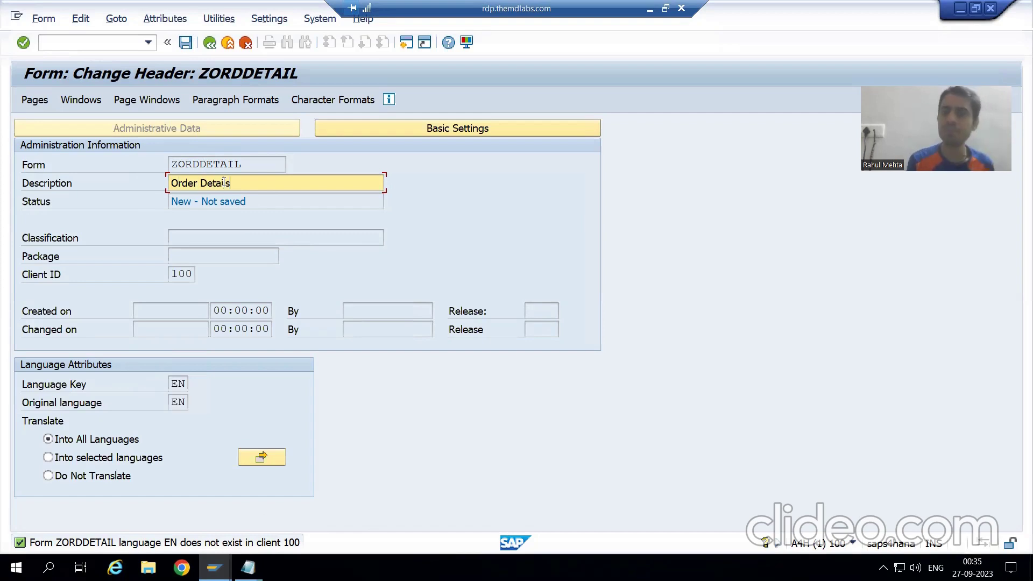
pyautogui.click(185, 43)
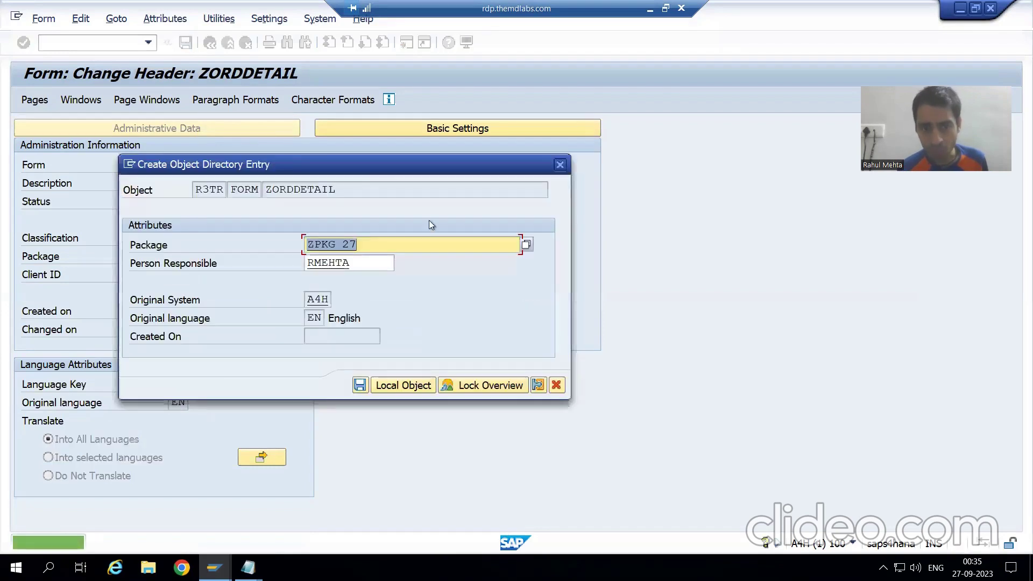
# Assign form ZORDDETAIL to package ZPKG_27 and save the directory entry
pyautogui.press('Delete')
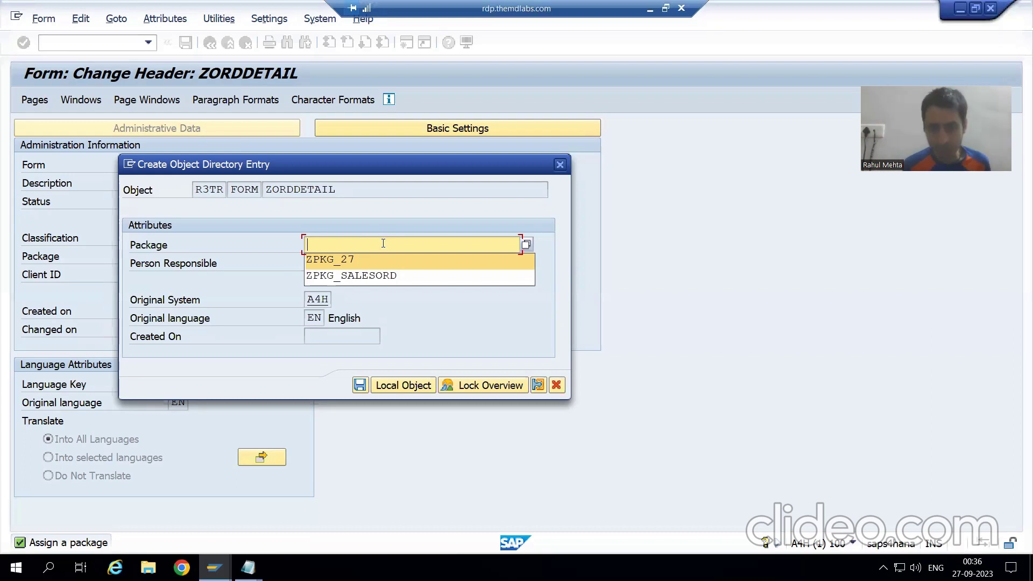
pyautogui.click(414, 206)
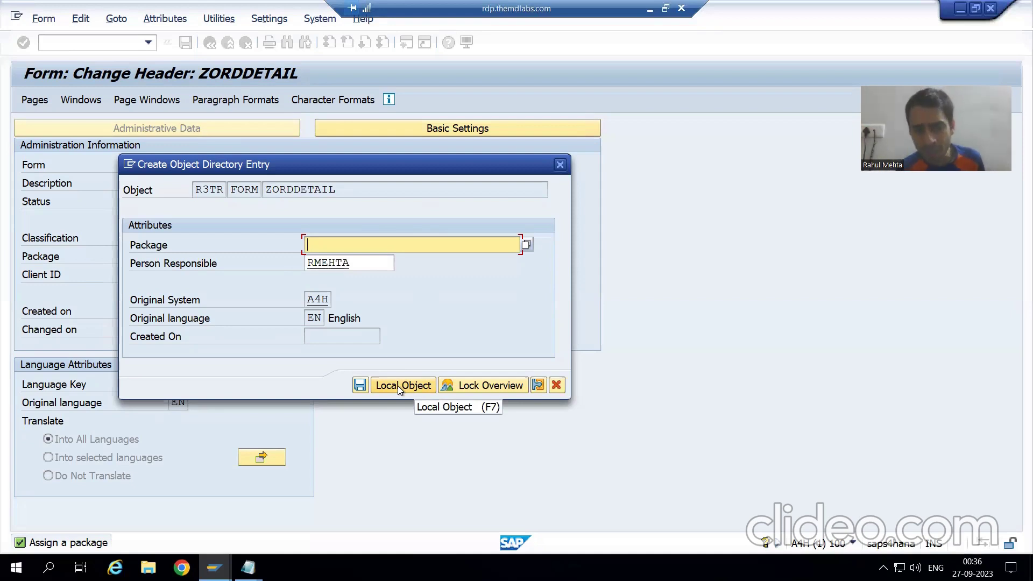
pyautogui.click(321, 260)
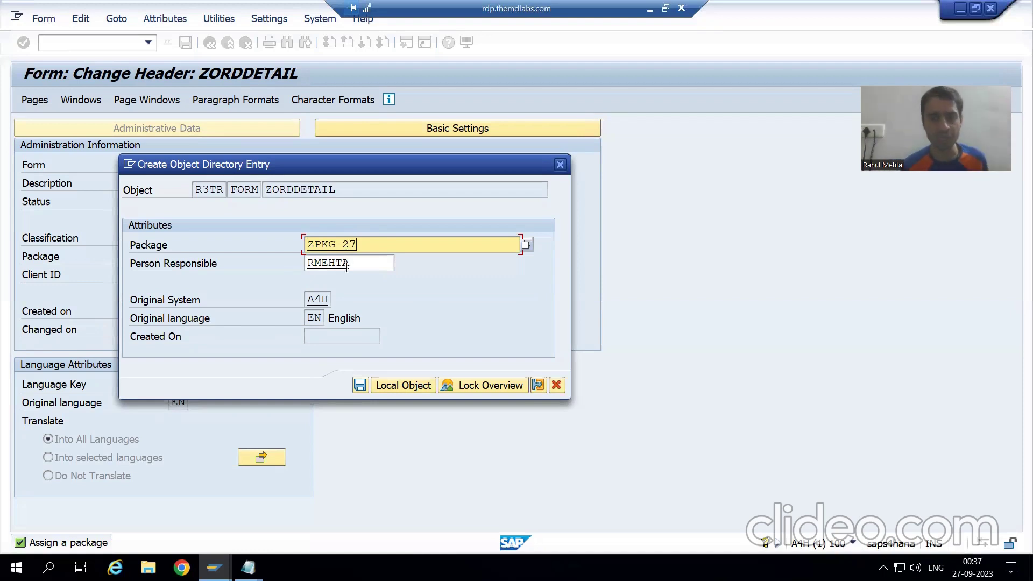
pyautogui.click(360, 385)
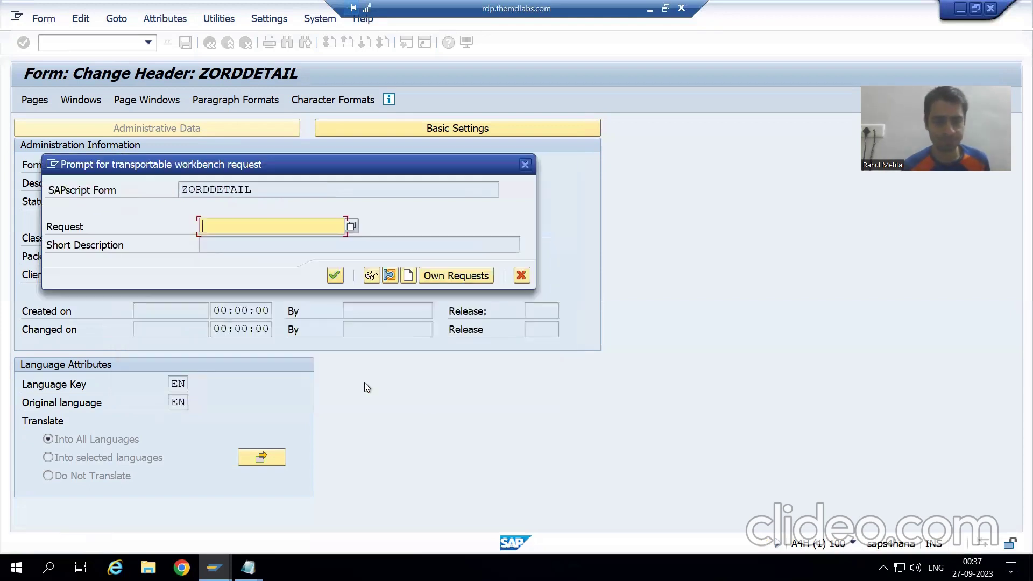
# Create workbench request A4HK901475 'SAP Script for Order Details' and save the form under it
pyautogui.click(408, 277)
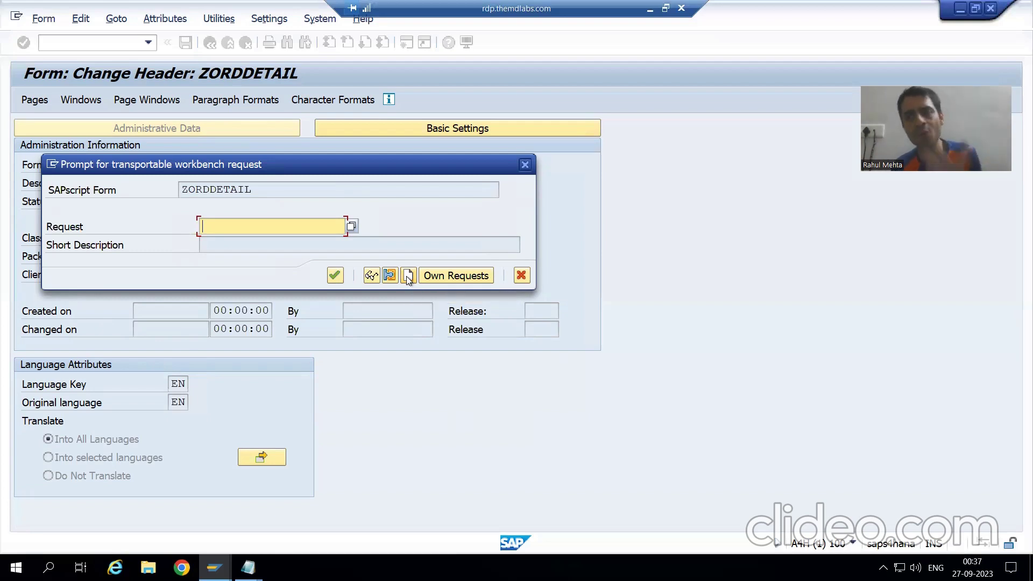
pyautogui.click(408, 277)
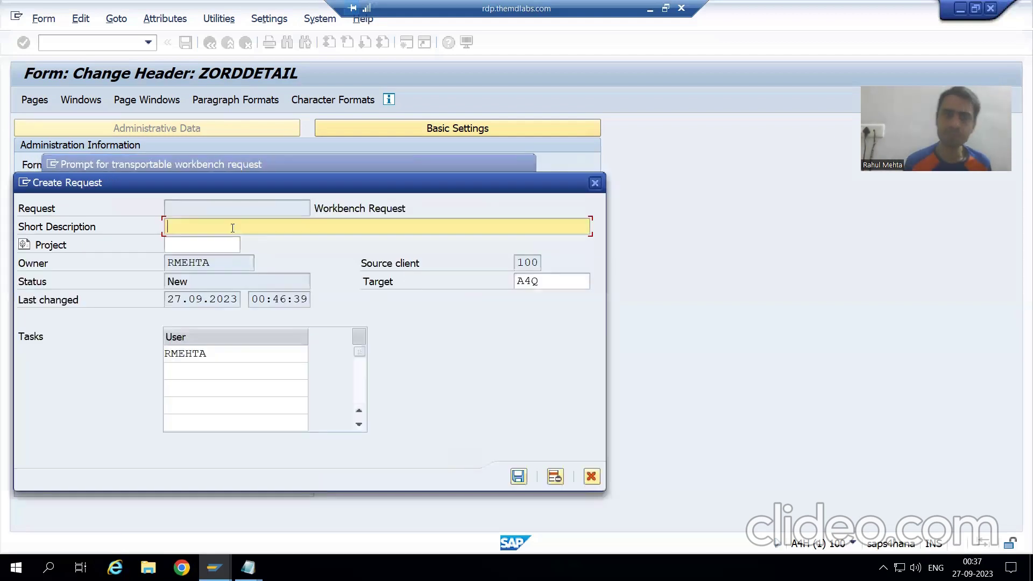
pyautogui.write('SA')
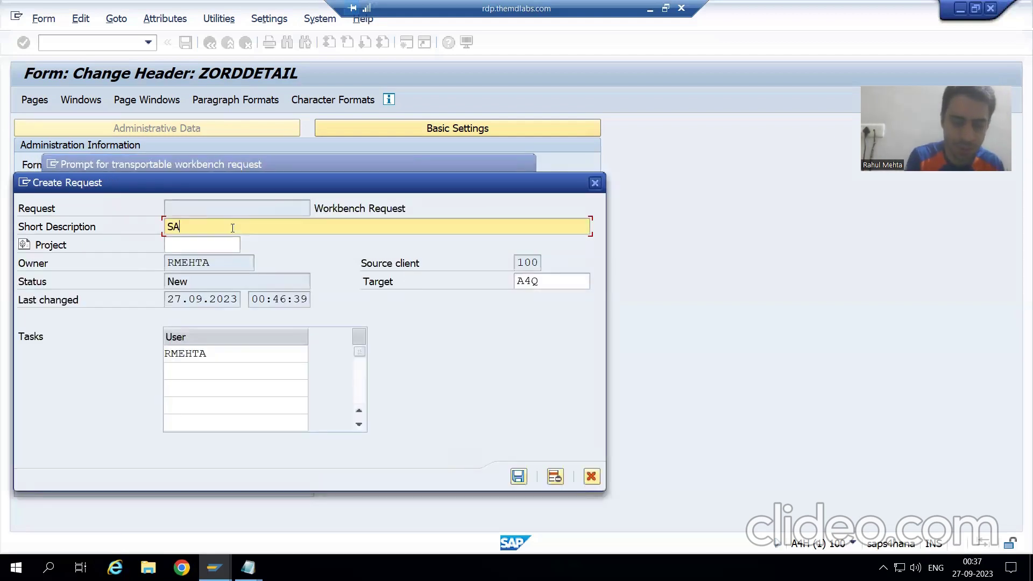
pyautogui.write('P Scri')
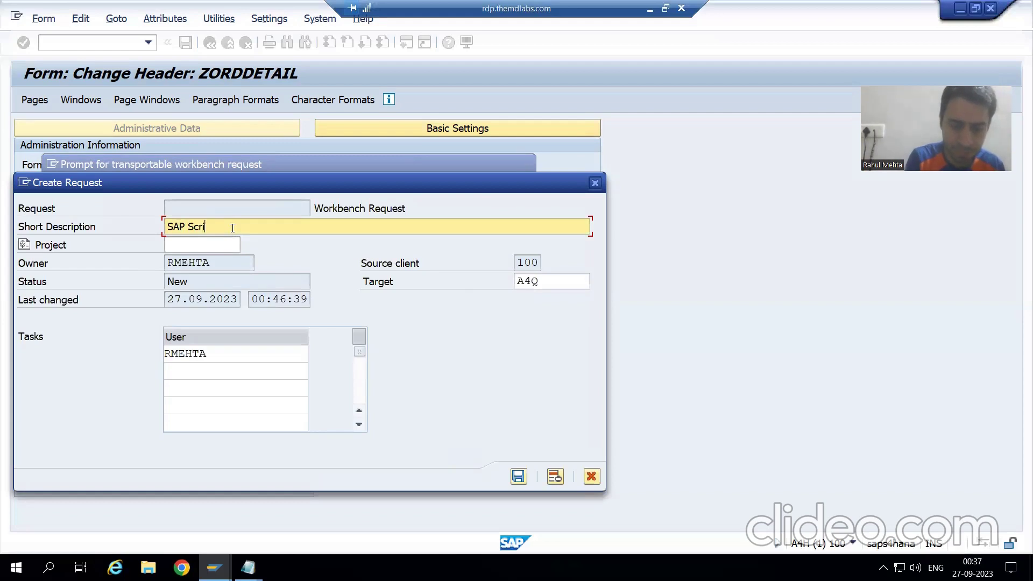
pyautogui.write('pt for')
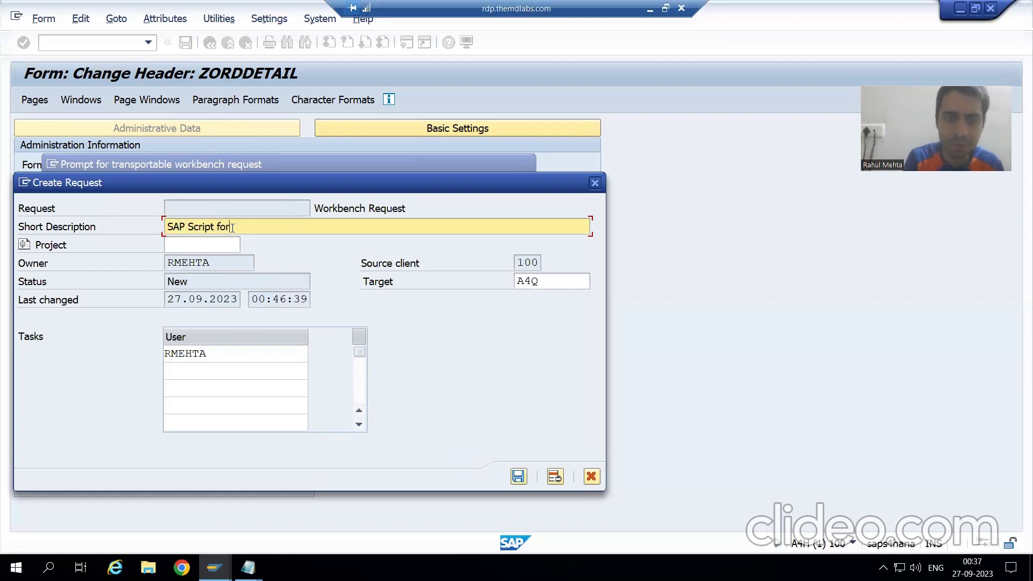
pyautogui.write(' Order ')
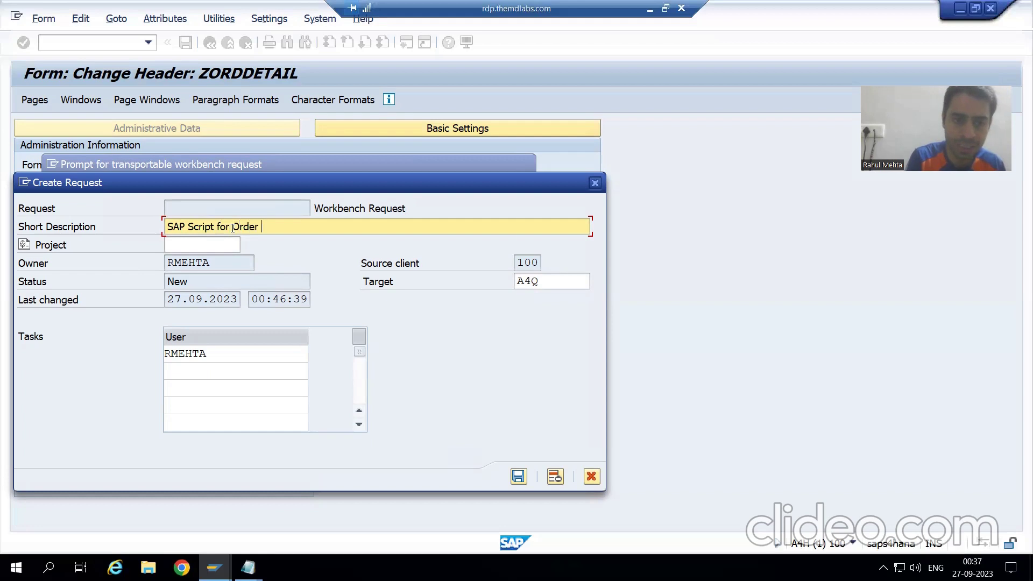
pyautogui.write('Details')
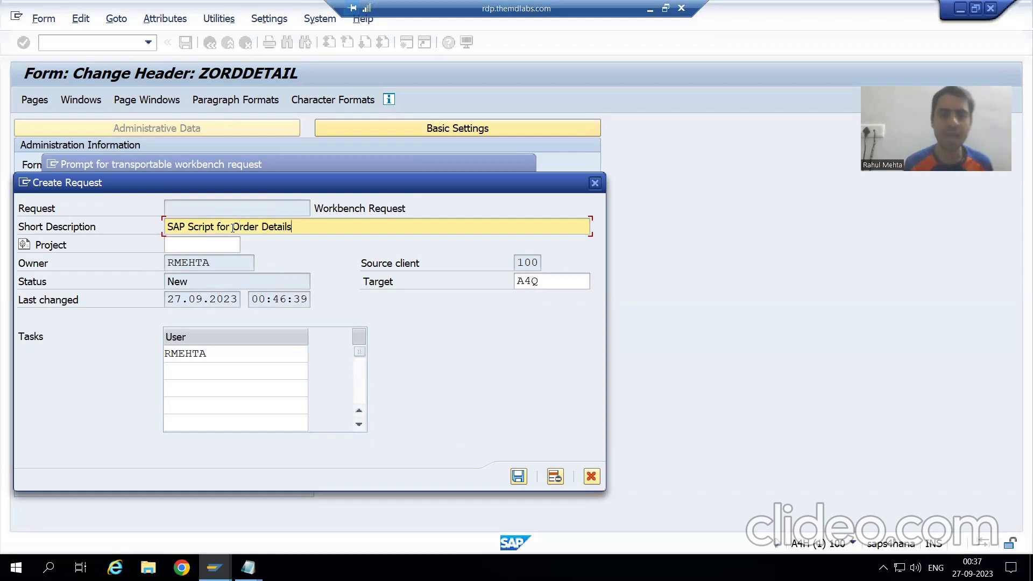
pyautogui.click(518, 477)
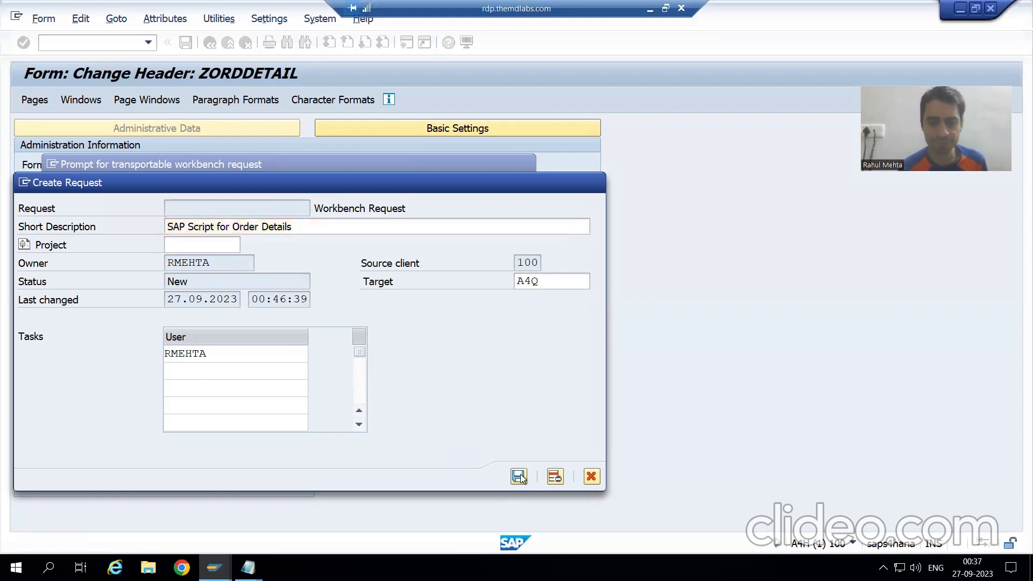
pyautogui.moveTo(273, 226); pyautogui.dragTo(203, 228)
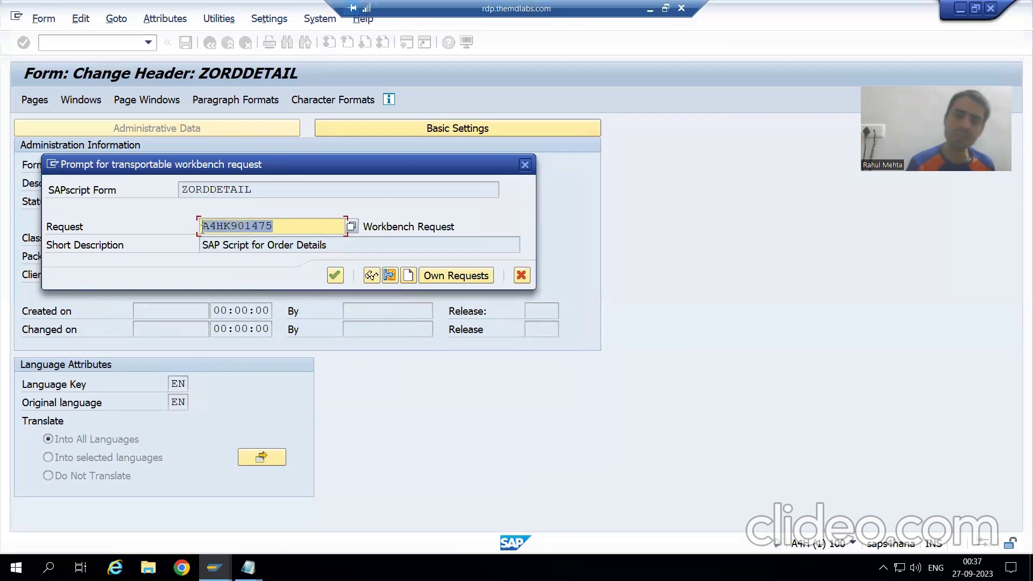
pyautogui.click(203, 228)
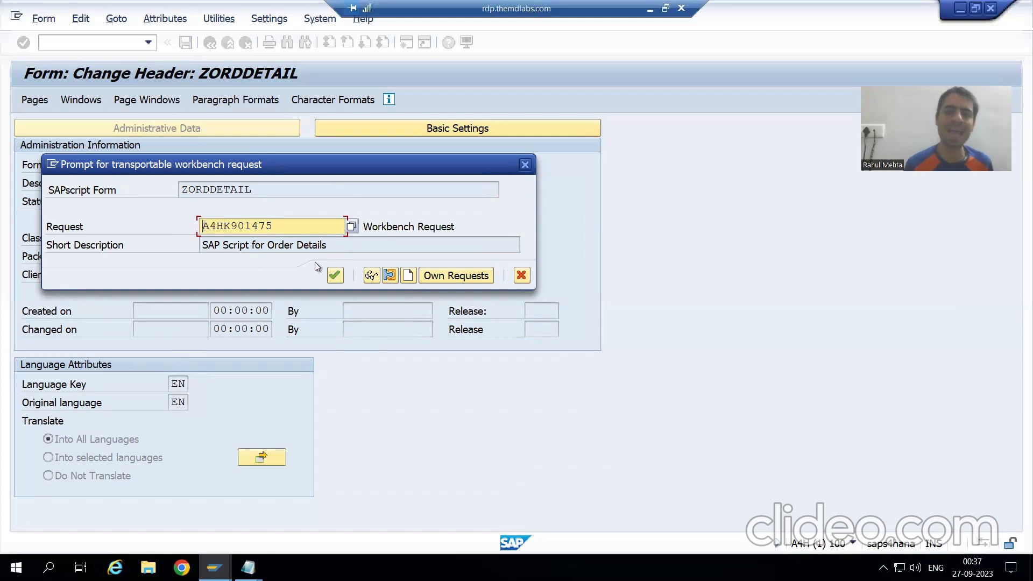
pyautogui.click(335, 275)
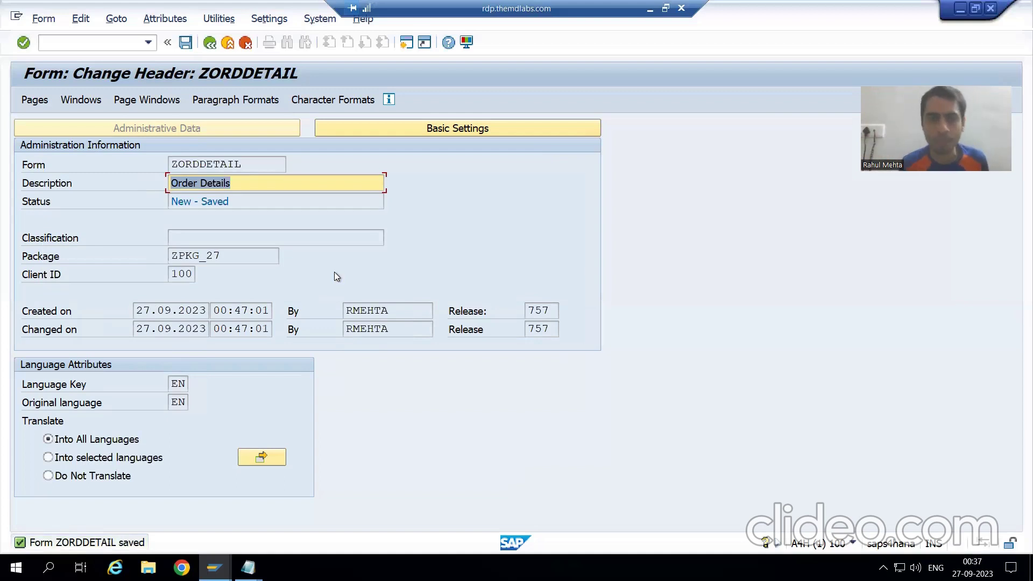
pyautogui.click(92, 46)
pyautogui.write('/o')
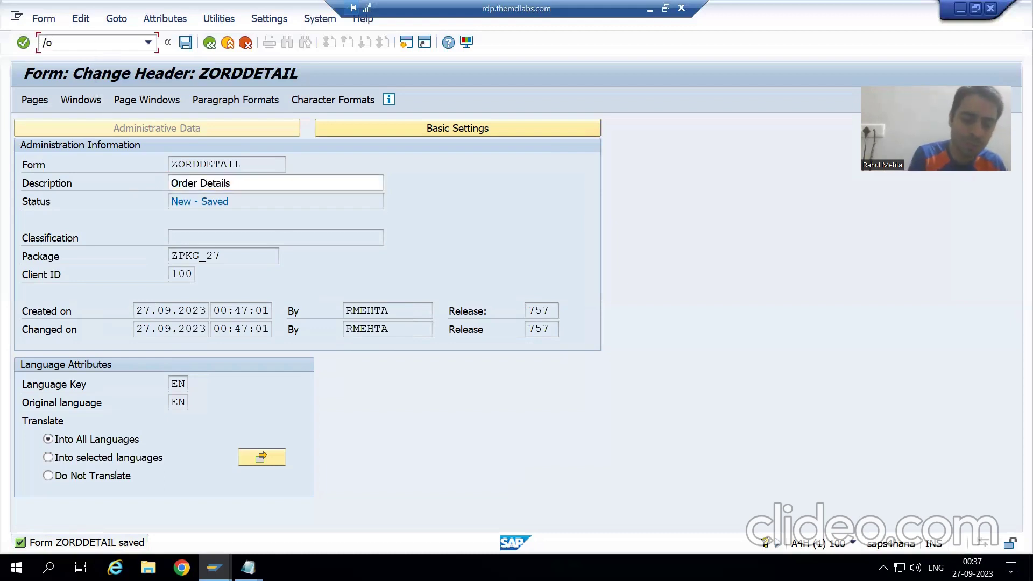
pyautogui.write('se01')
pyautogui.press('Return')
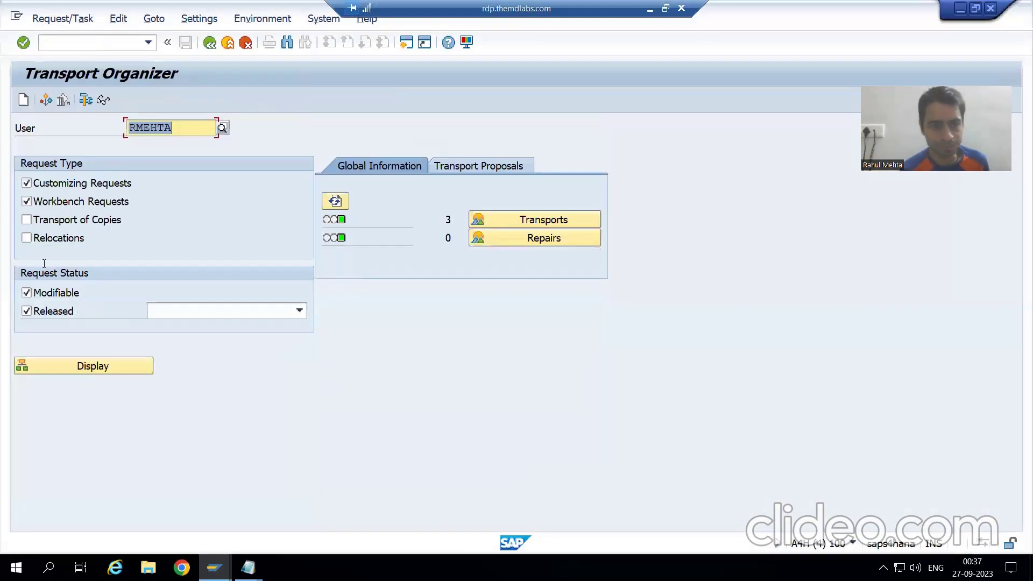
pyautogui.click(47, 364)
pyautogui.click(167, 267)
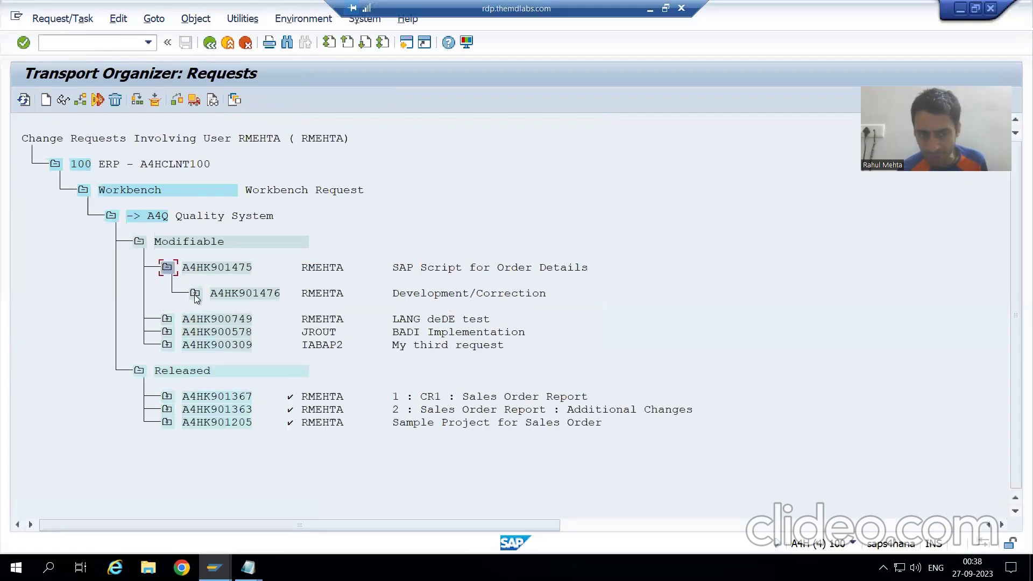
pyautogui.click(195, 295)
pyautogui.click(223, 320)
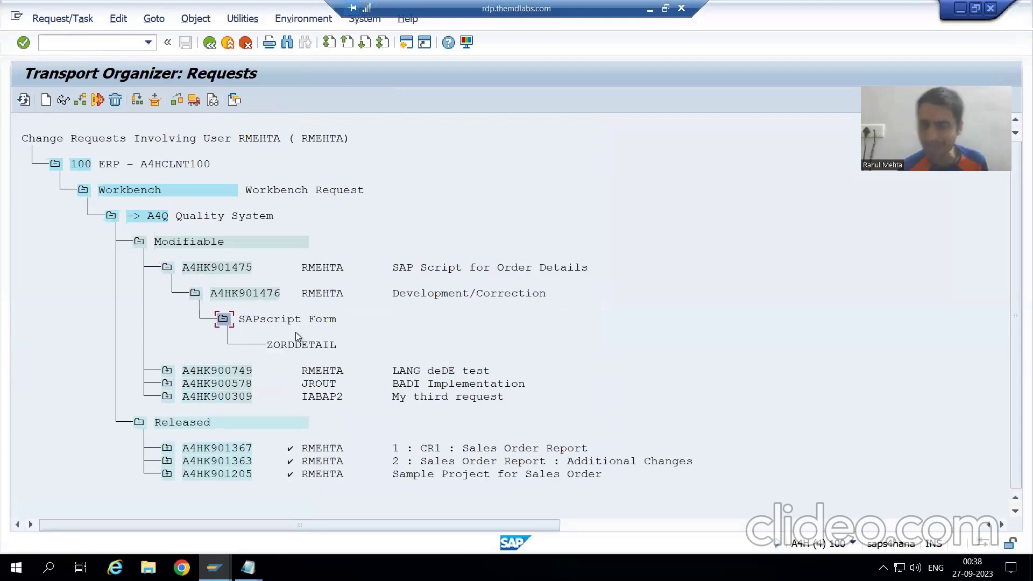
pyautogui.doubleClick(262, 347)
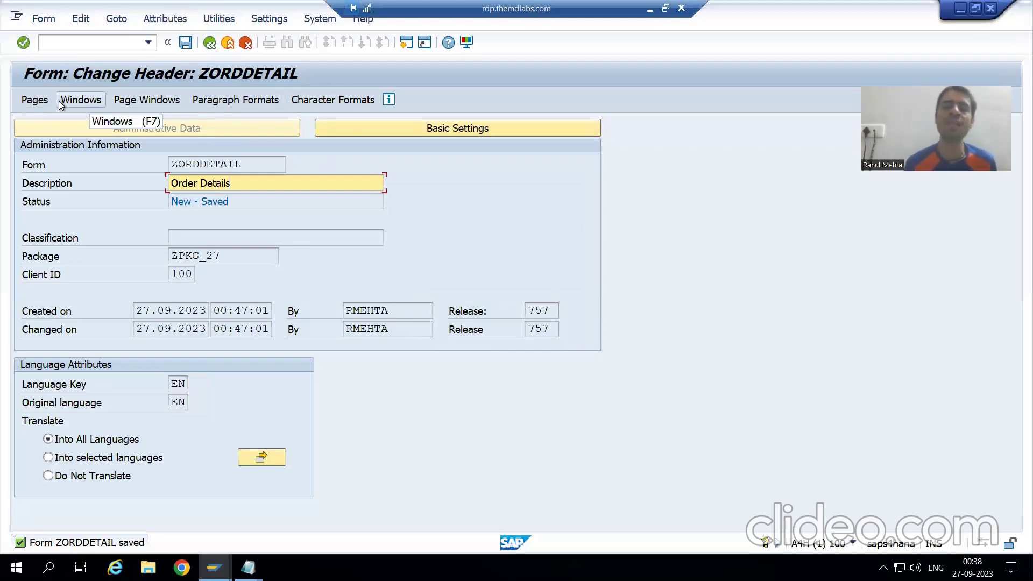
# Check the Script Layout notes, then open ZORDDETAIL's still-empty page list
pyautogui.click(248, 568)
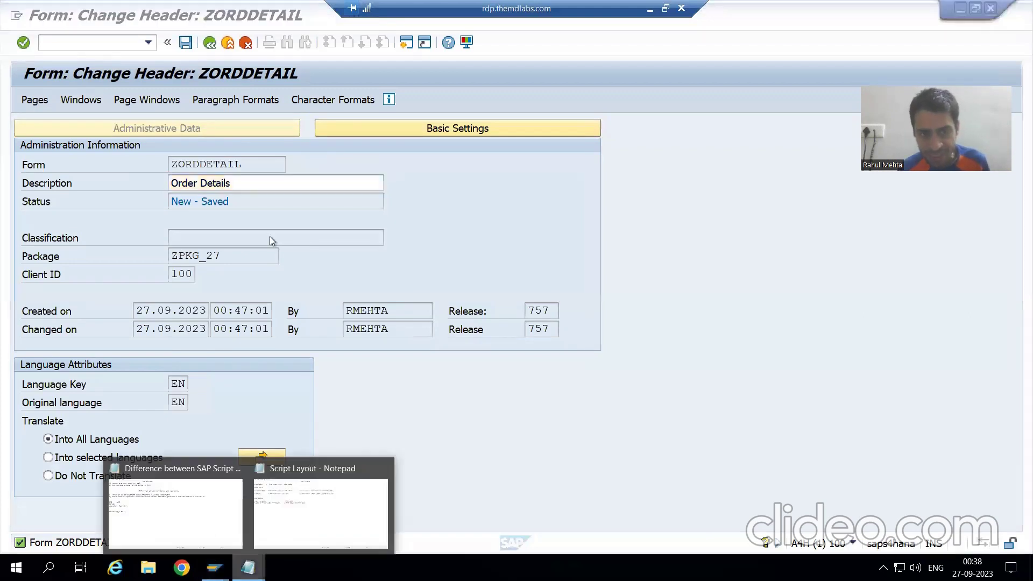
pyautogui.click(306, 537)
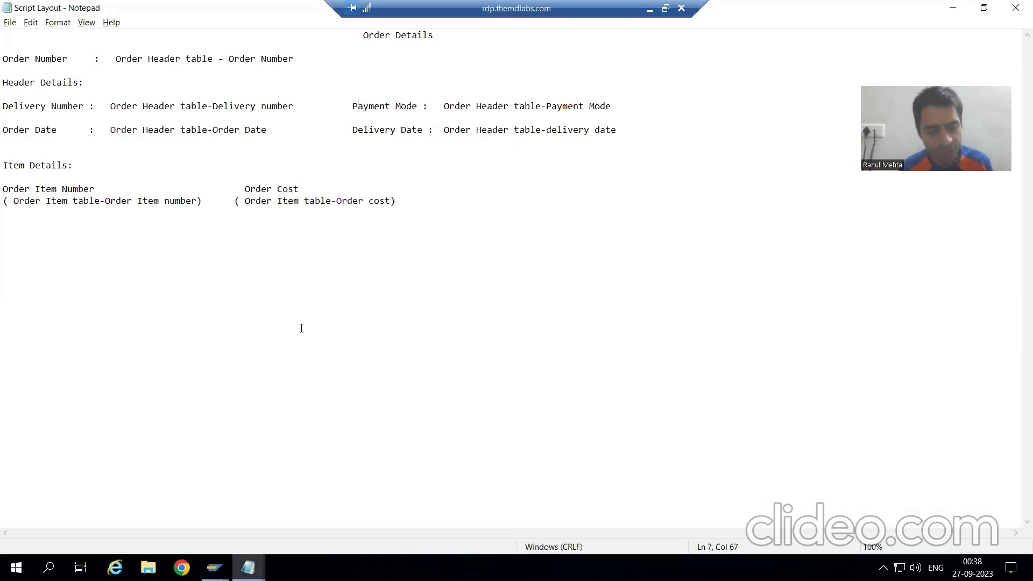
pyautogui.hotkey('alt', 'Tab')
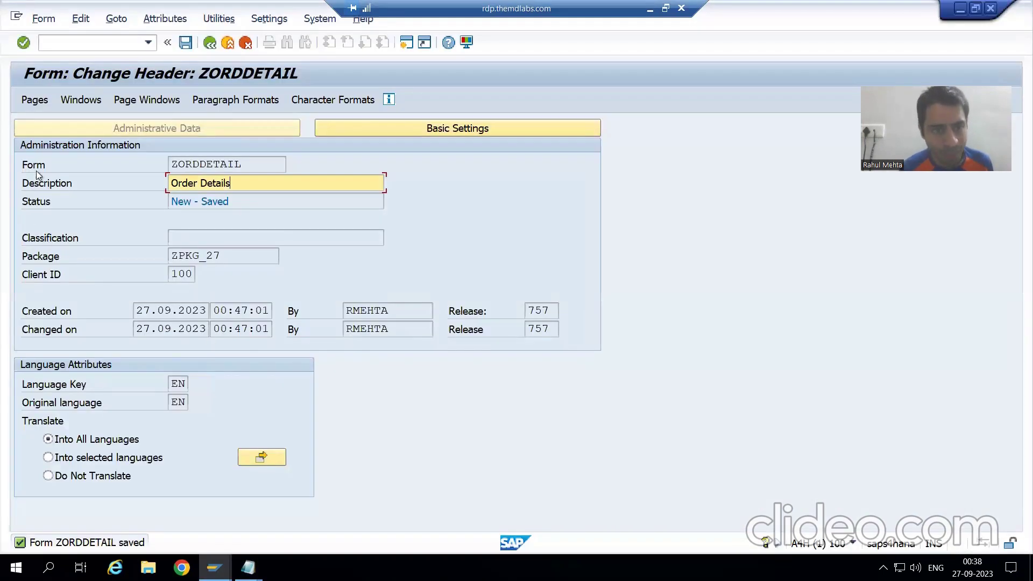
pyautogui.click(41, 102)
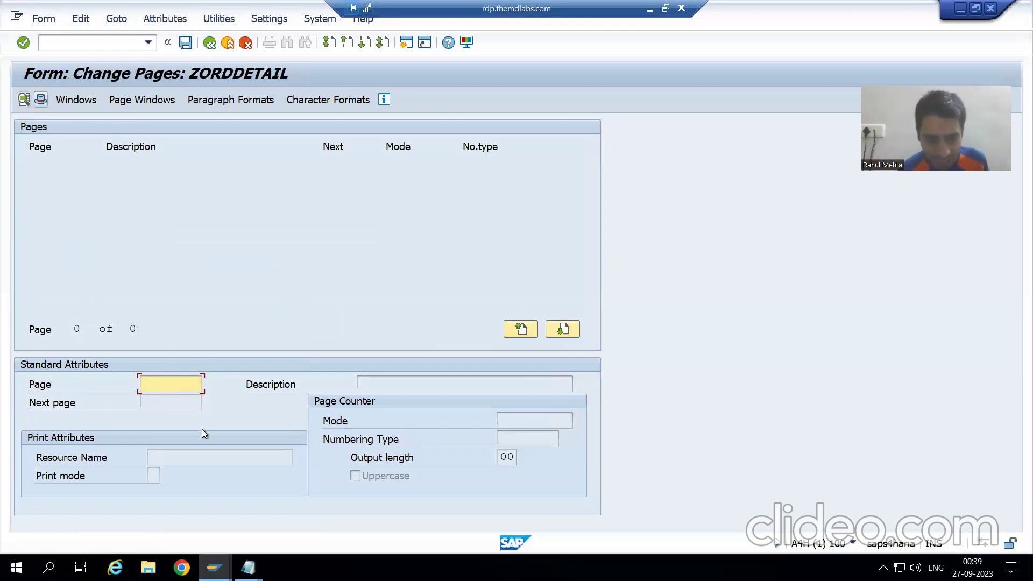
# Display page %PAGE1 attributes of reference Smart Form ZSF_ORDER_28
pyautogui.click(215, 568)
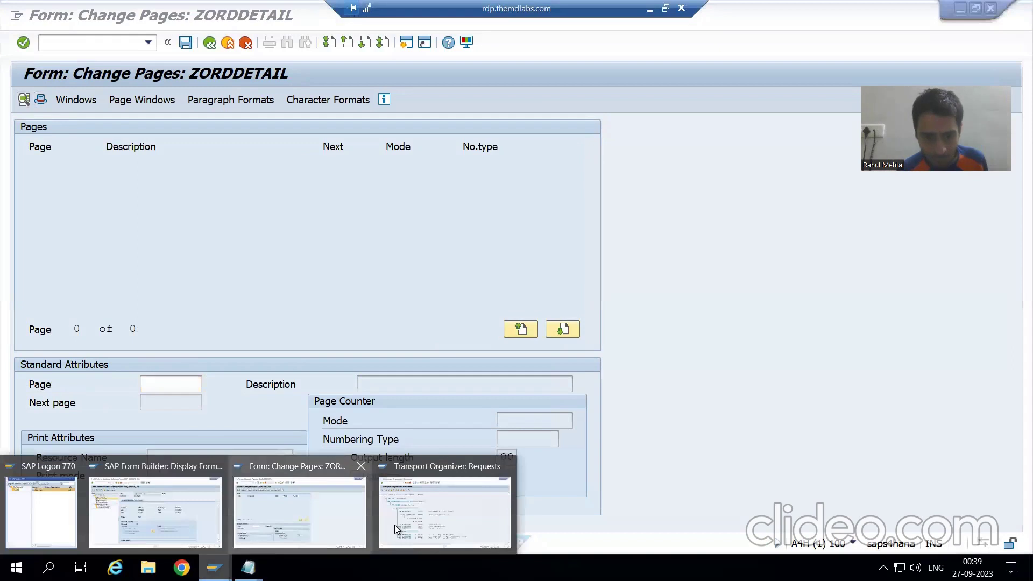
pyautogui.click(183, 519)
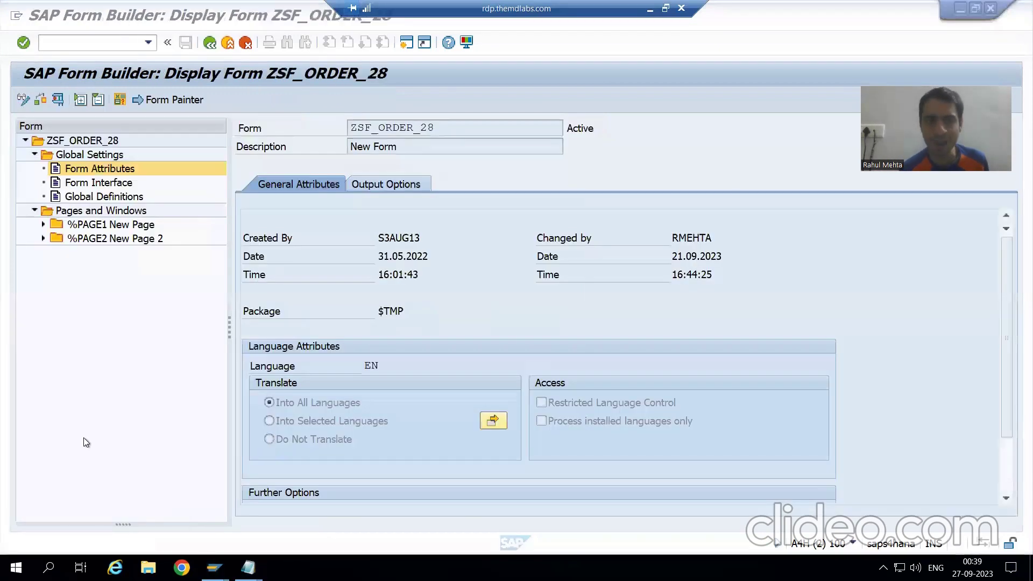
pyautogui.click(81, 225)
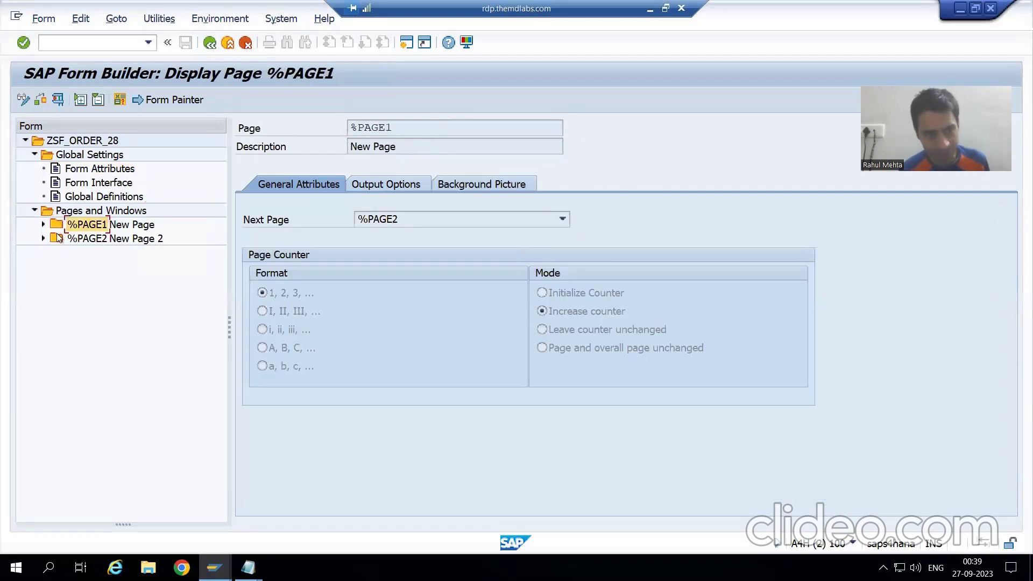
# Expand %PAGE1 of ZSF_ORDER_28 to view its windows, comparing against ZORDDETAIL's empty pages
pyautogui.click(43, 224)
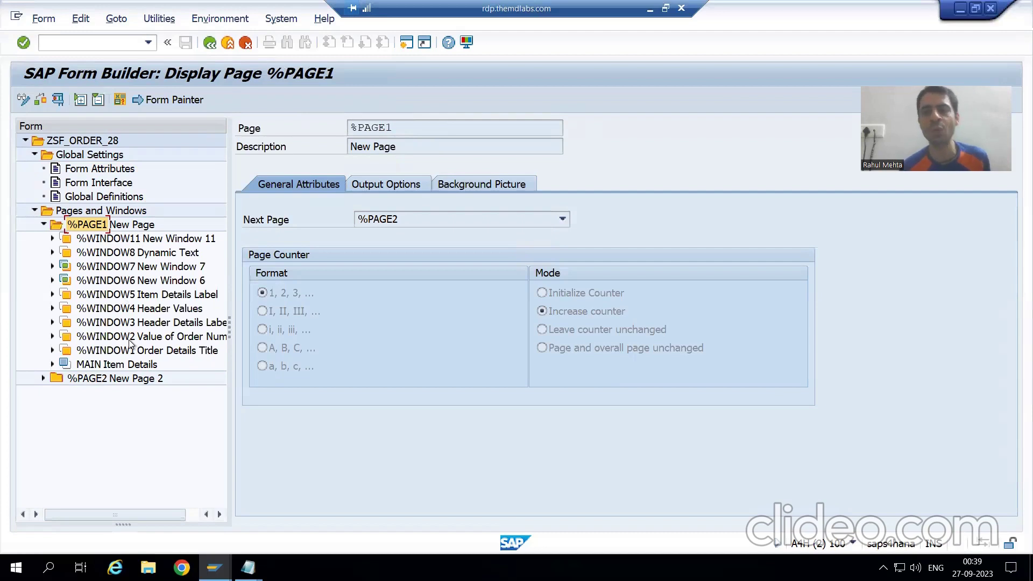
pyautogui.hotkey('alt', 'Tab')
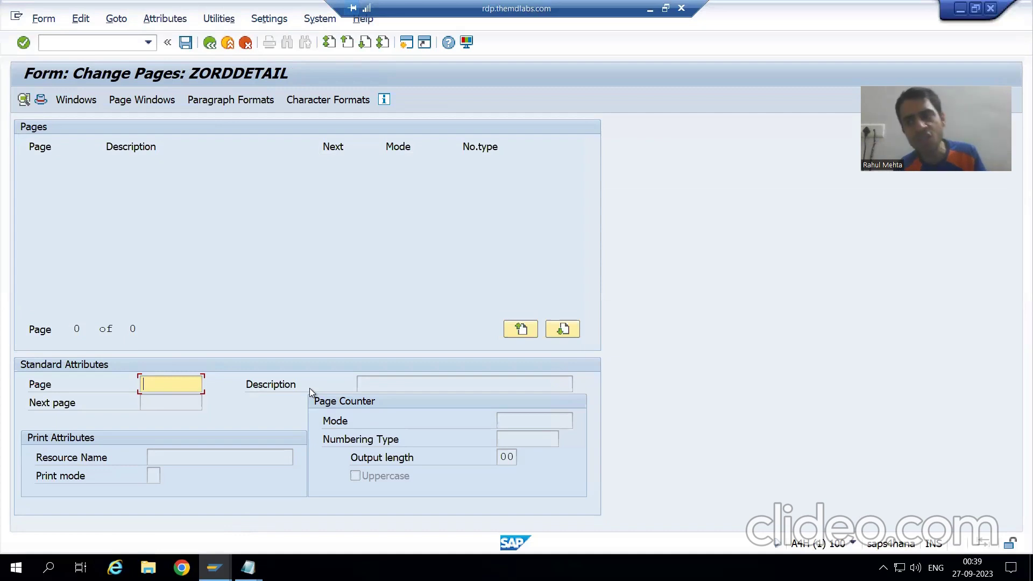
pyautogui.hotkey('alt', 'Tab')
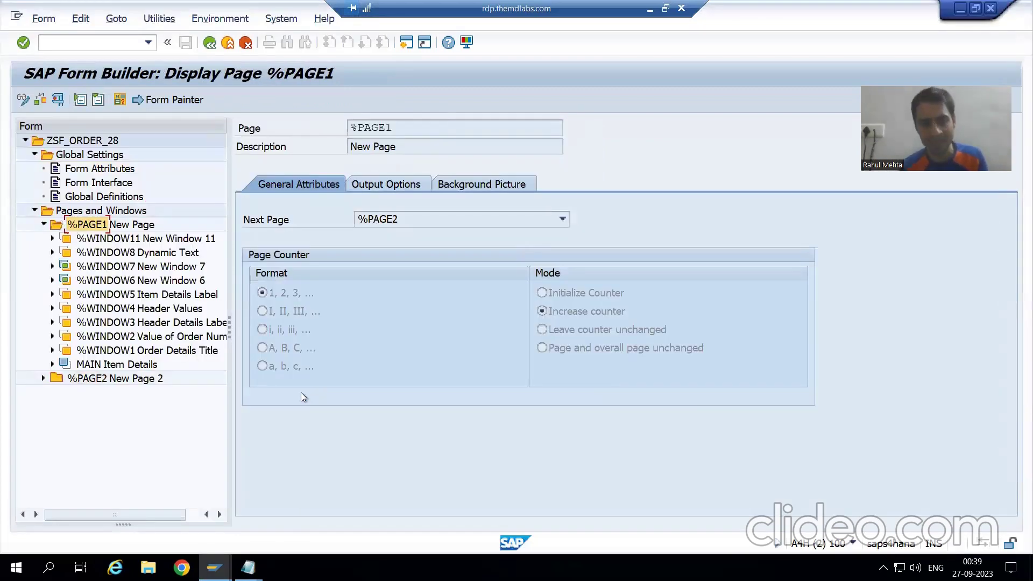
pyautogui.hotkey('alt', 'Tab')
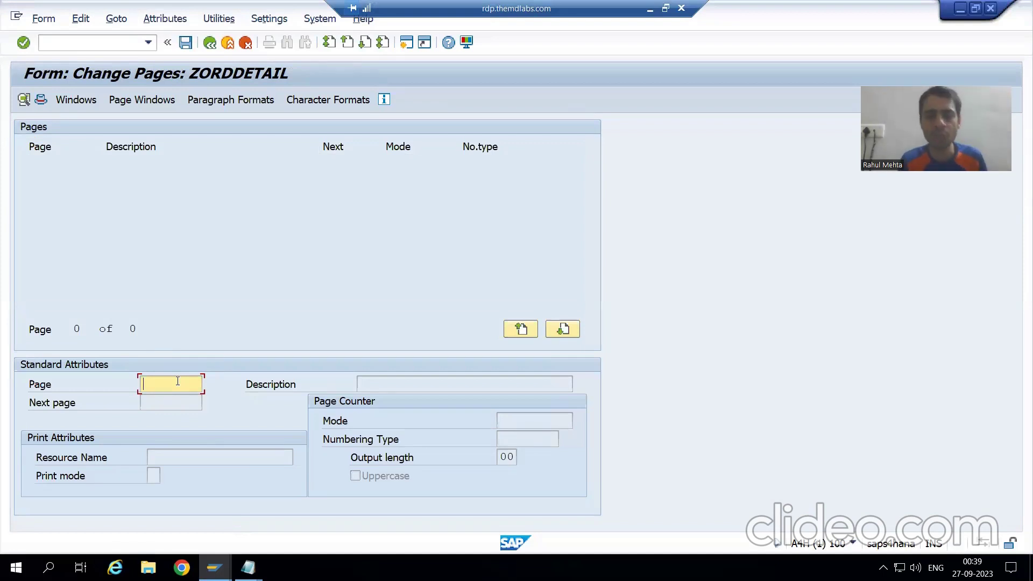
# Create page PAGE1 described as 'First Page', keeping INC mode and ARABIC numbering
pyautogui.write('PAGE1')
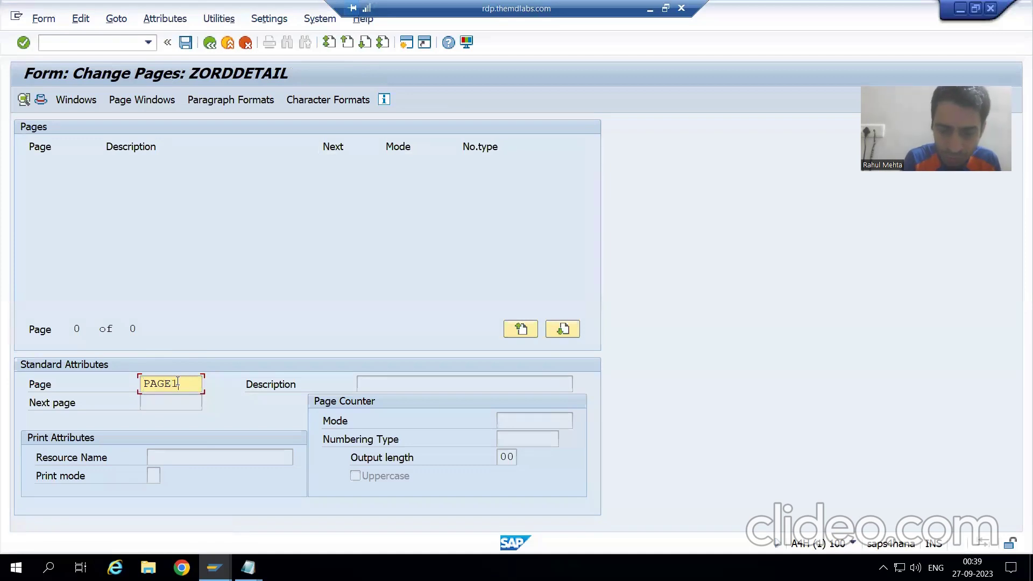
pyautogui.press('Return')
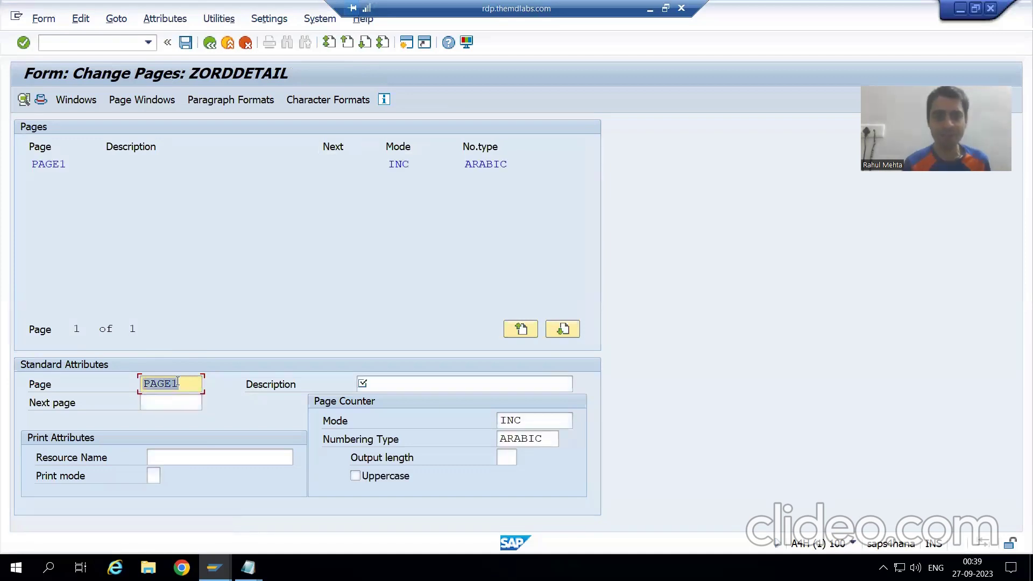
pyautogui.click(376, 382)
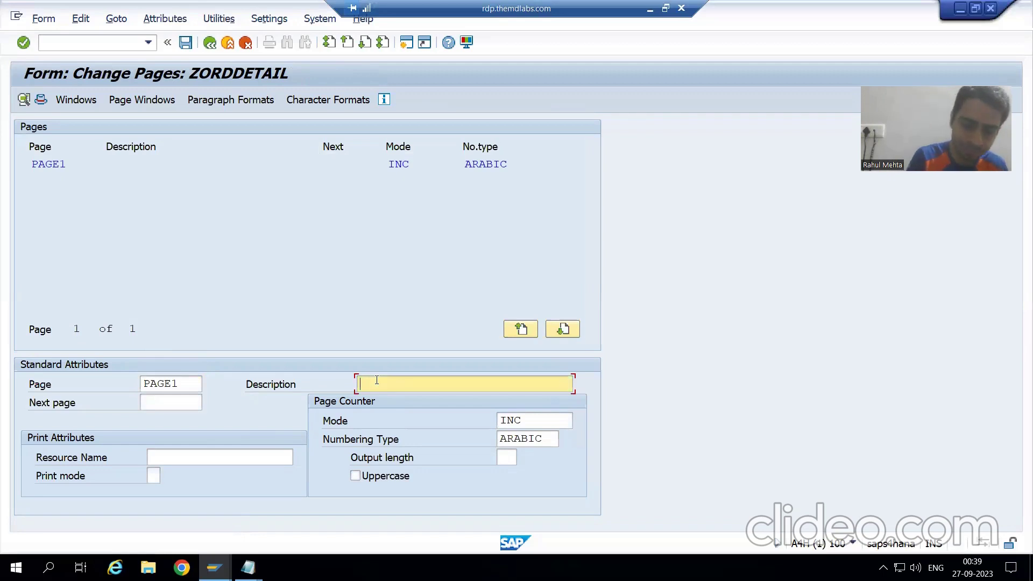
pyautogui.write('Initial')
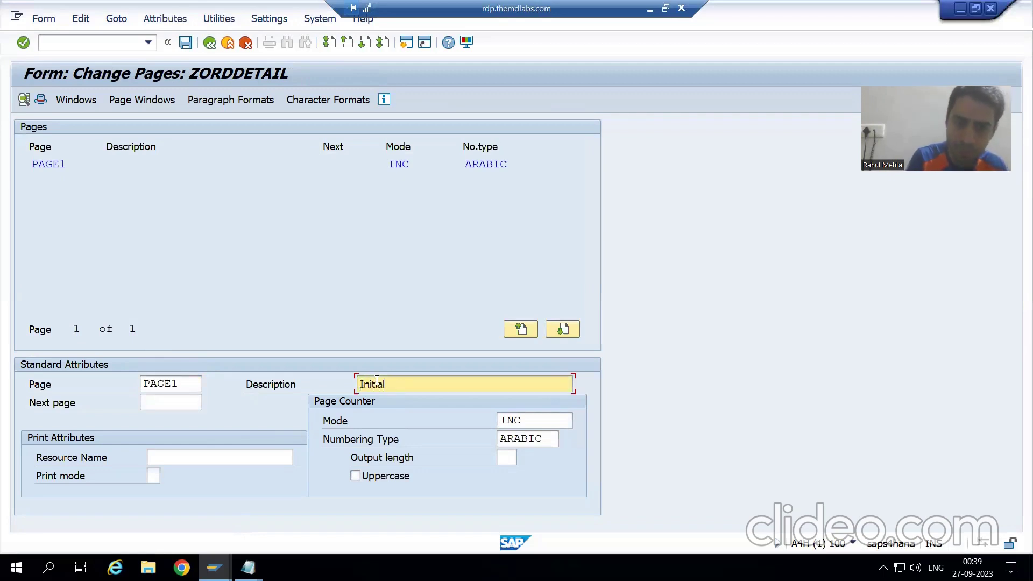
pyautogui.write('ge')
pyautogui.press('BackSpace')
pyautogui.press('BackSpace')
pyautogui.press('BackSpace')
pyautogui.press('BackSpace')
pyautogui.press('BackSpace')
pyautogui.press('BackSpace')
pyautogui.press('BackSpace')
pyautogui.press('BackSpace')
pyautogui.press('BackSpace')
pyautogui.press('BackSpace')
pyautogui.press('BackSpace')
pyautogui.press('BackSpace')
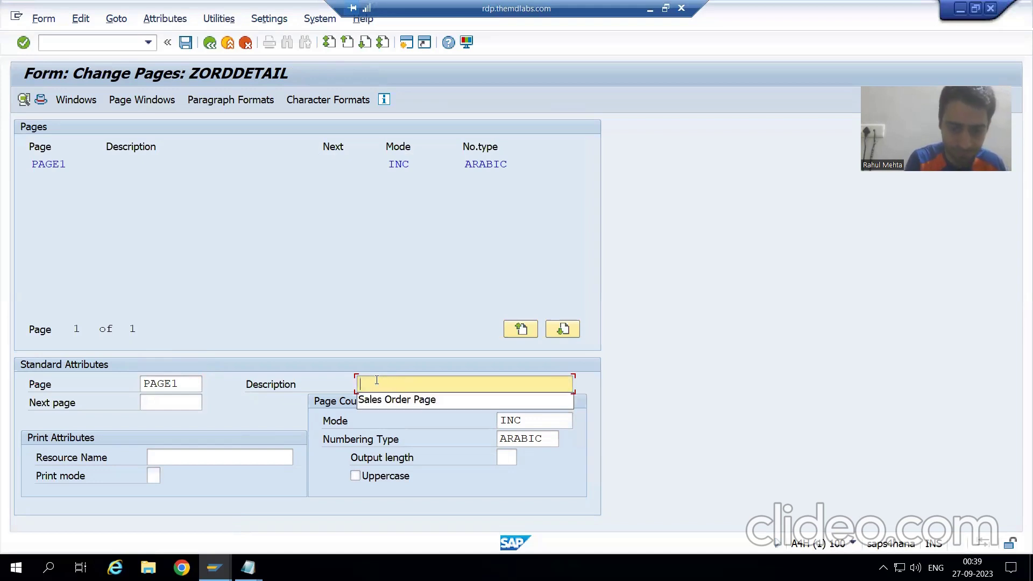
pyautogui.write('Fi')
pyautogui.press('BackSpace')
pyautogui.press('BackSpace')
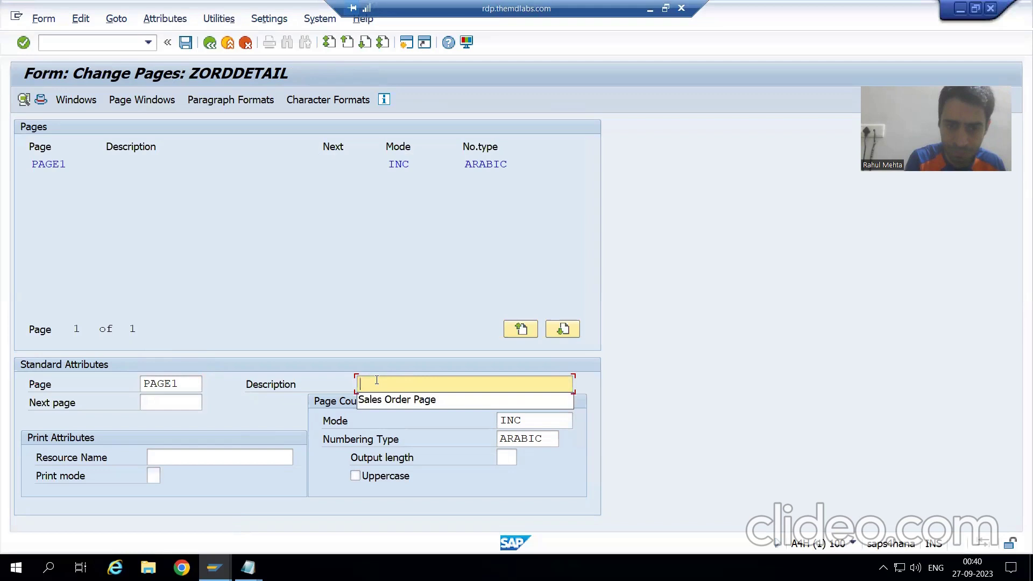
pyautogui.write('First ')
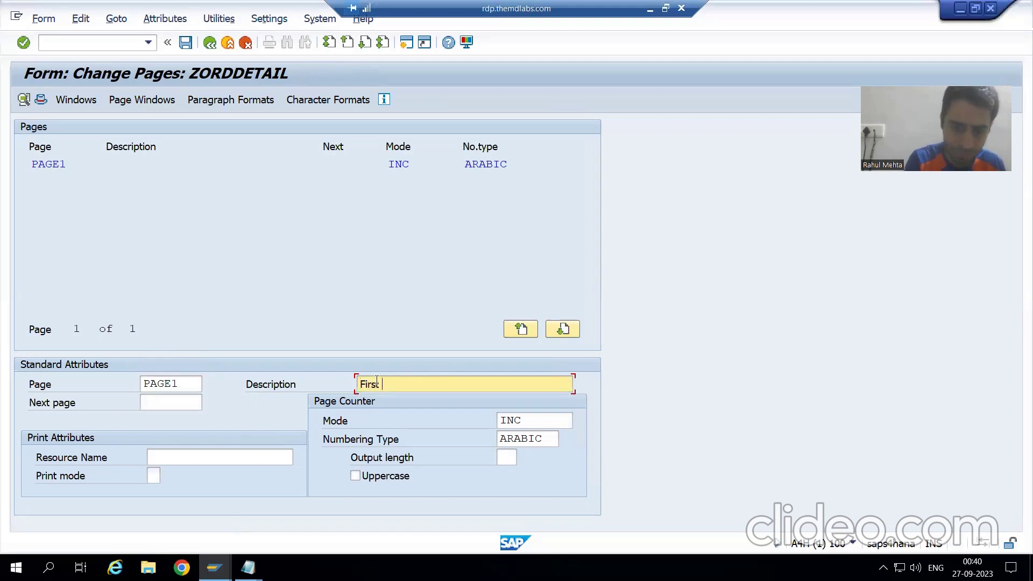
pyautogui.write('Page')
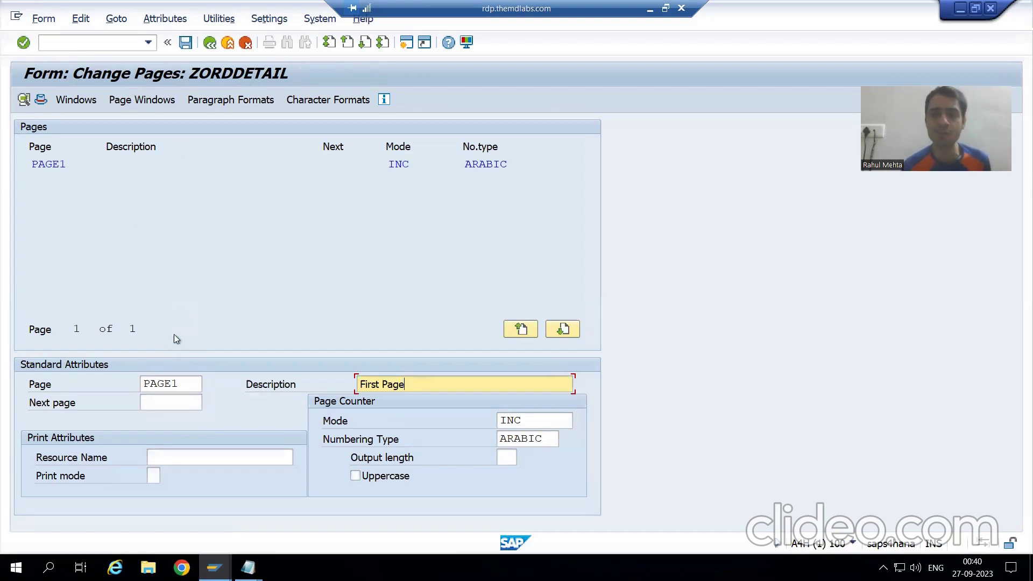
# Save form ZORDDETAIL and confirm PAGE1 appears in the page list
pyautogui.click(185, 44)
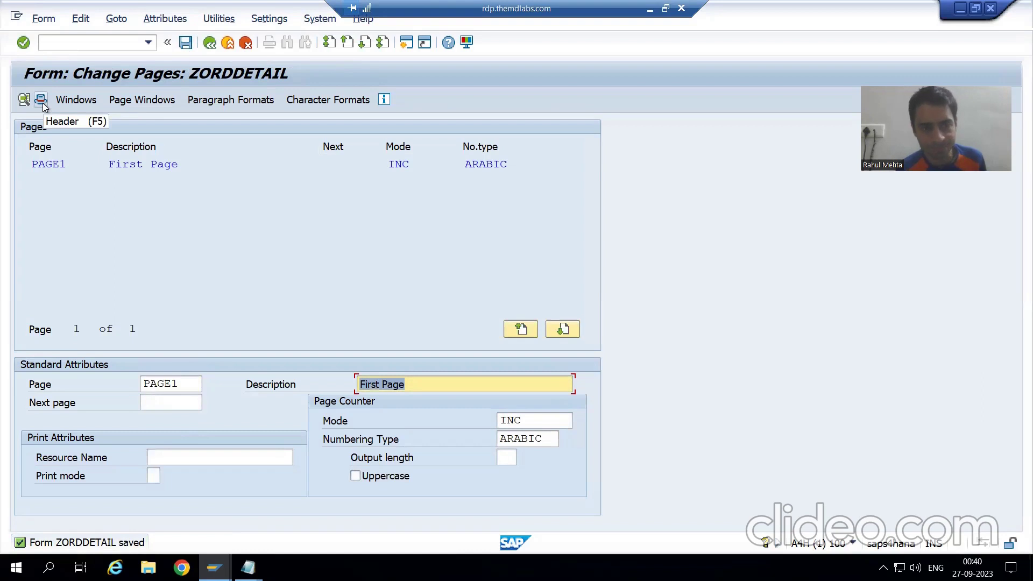
pyautogui.click(41, 101)
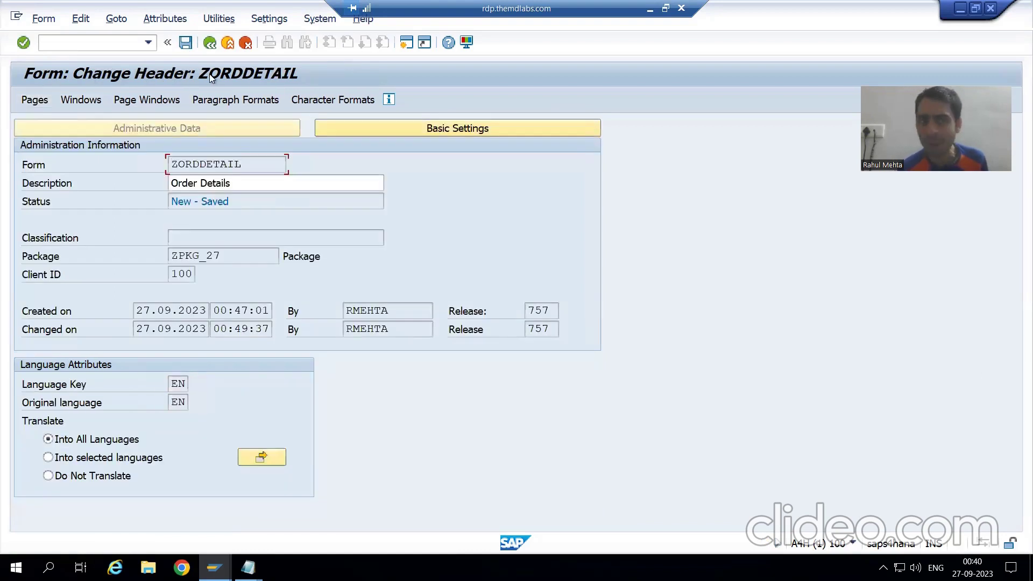
pyautogui.click(37, 100)
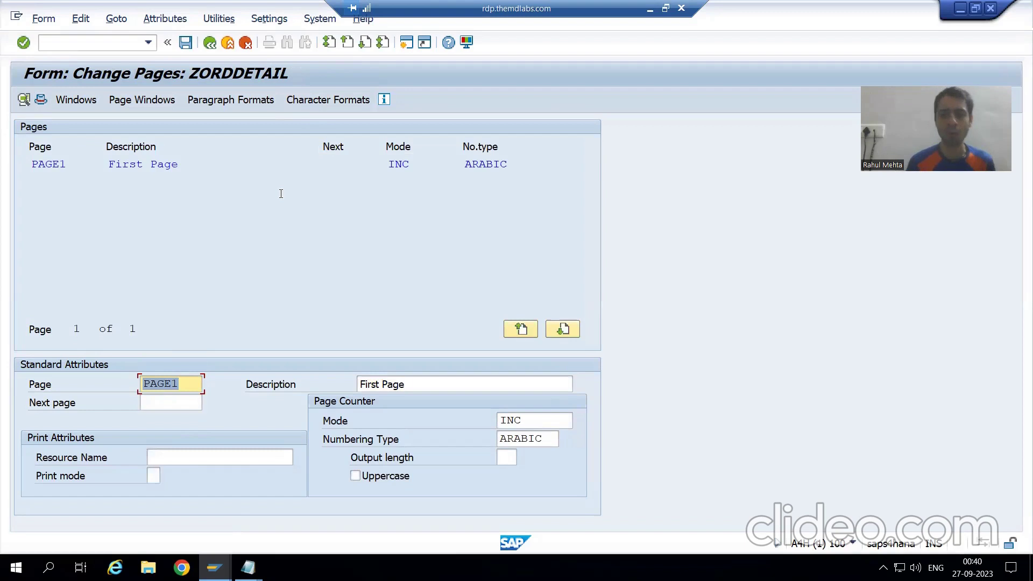
pyautogui.click(248, 567)
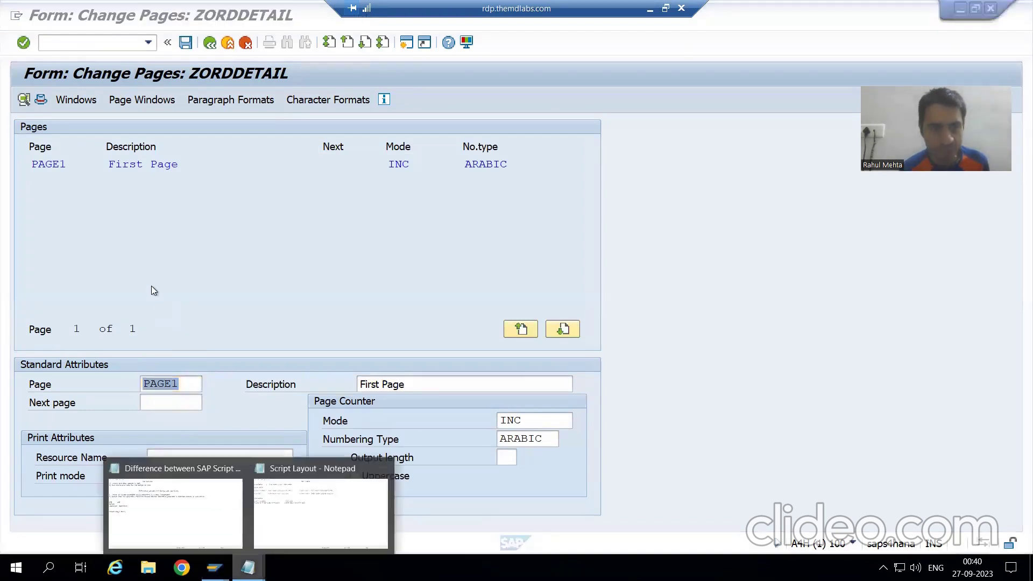
# Bring the Script Layout notes forward at the Order Details title, briefly checking SAP
pyautogui.click(322, 518)
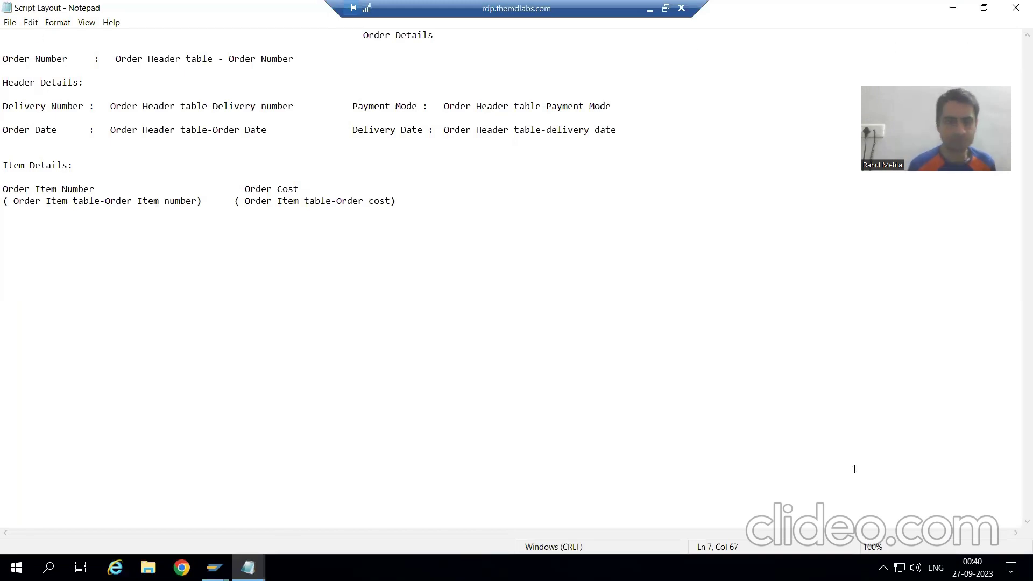
pyautogui.click(407, 34)
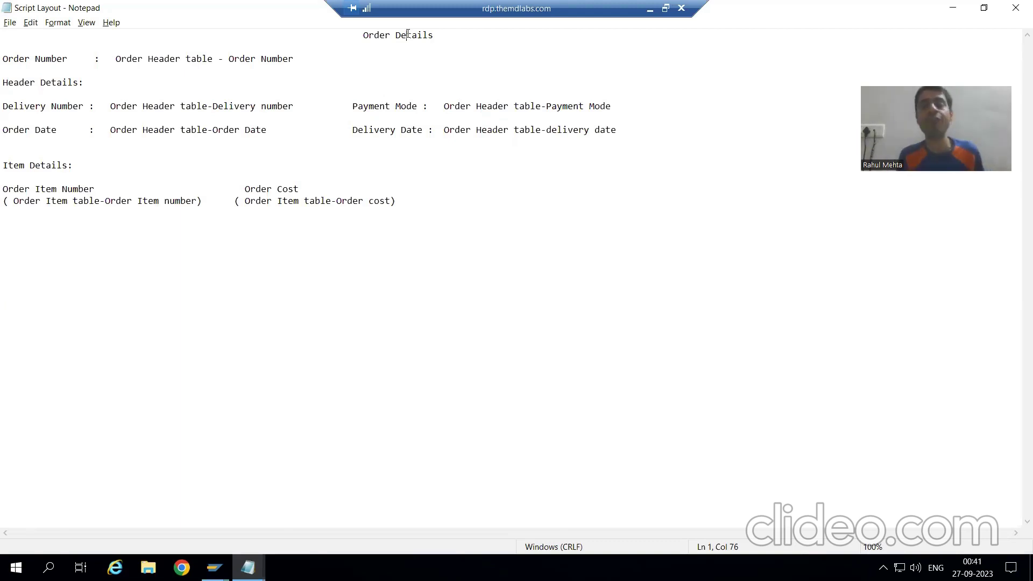
pyautogui.hotkey('alt', 'Tab')
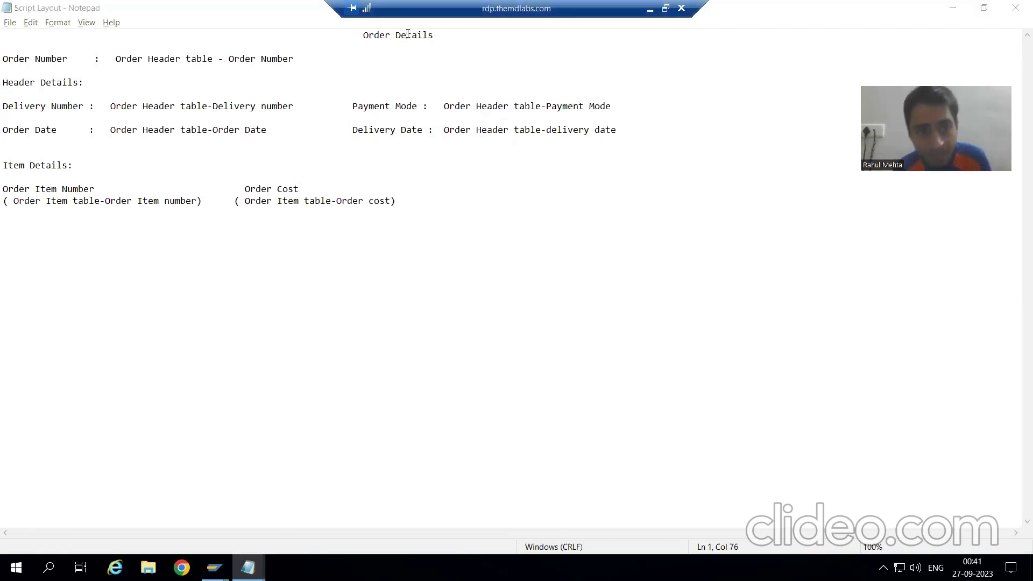
pyautogui.hotkey('alt', 'Tab')
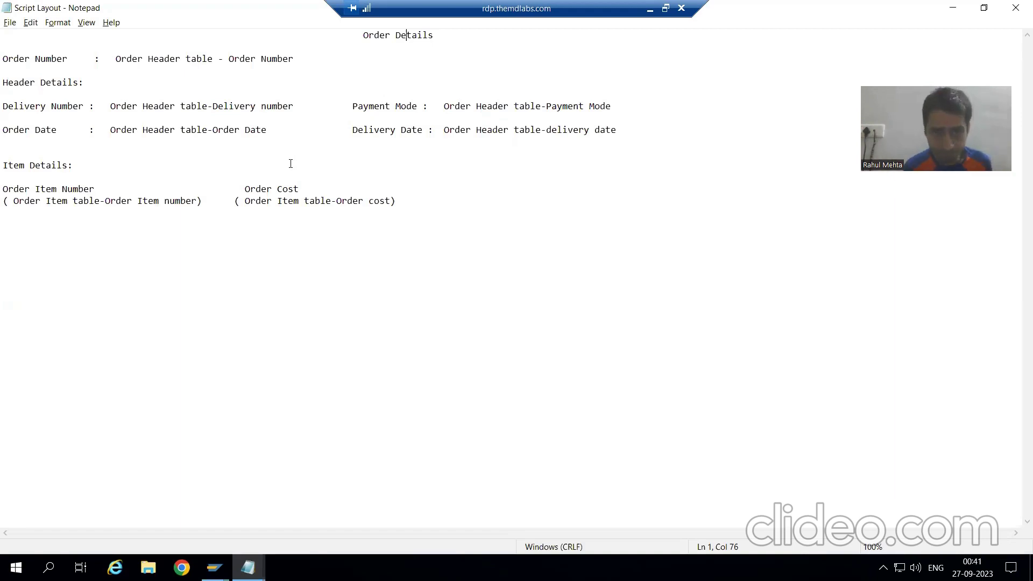
pyautogui.moveTo(361, 33); pyautogui.dragTo(439, 35)
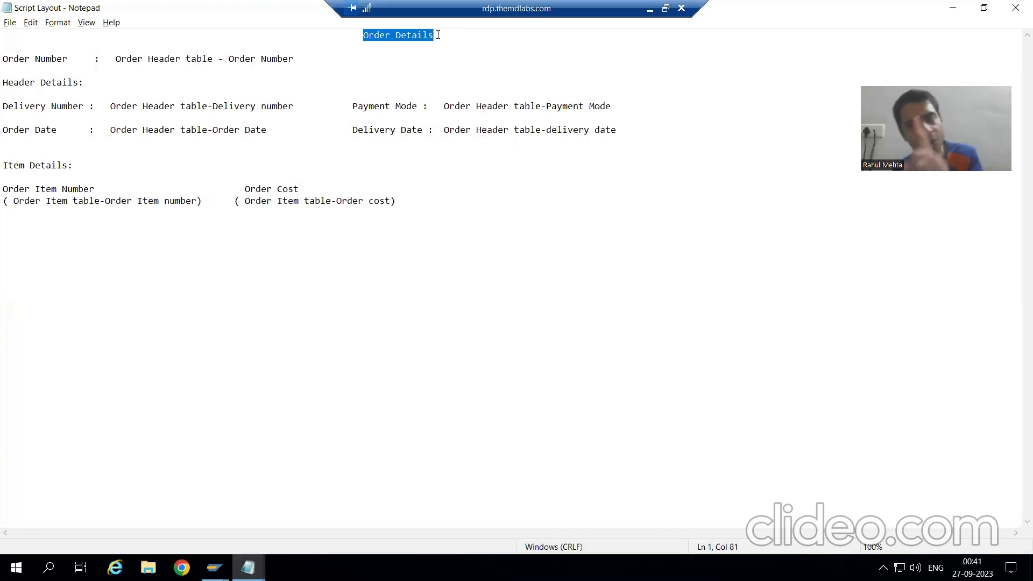
pyautogui.moveTo(4, 59); pyautogui.dragTo(295, 59)
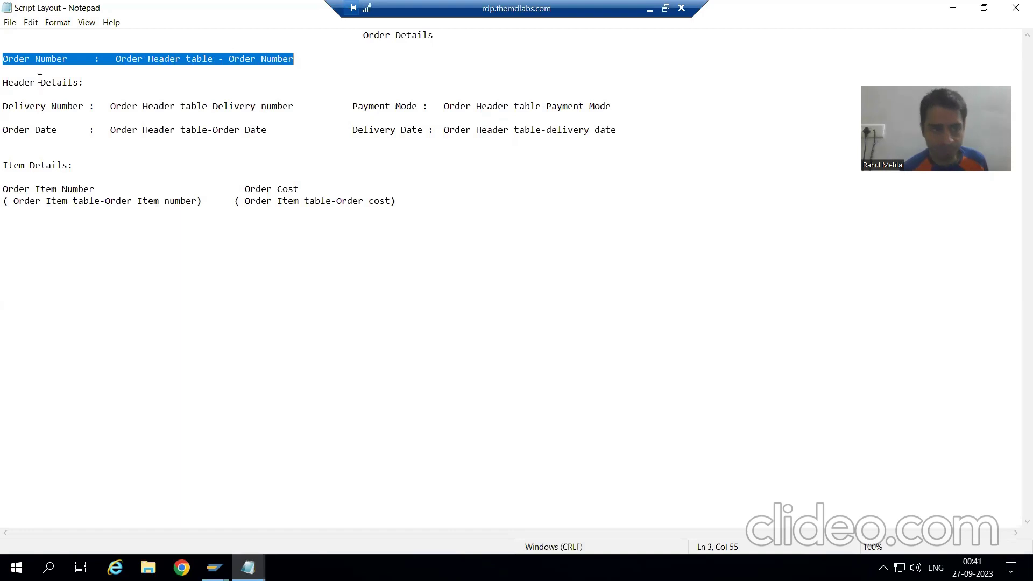
pyautogui.moveTo(4, 82); pyautogui.dragTo(89, 82)
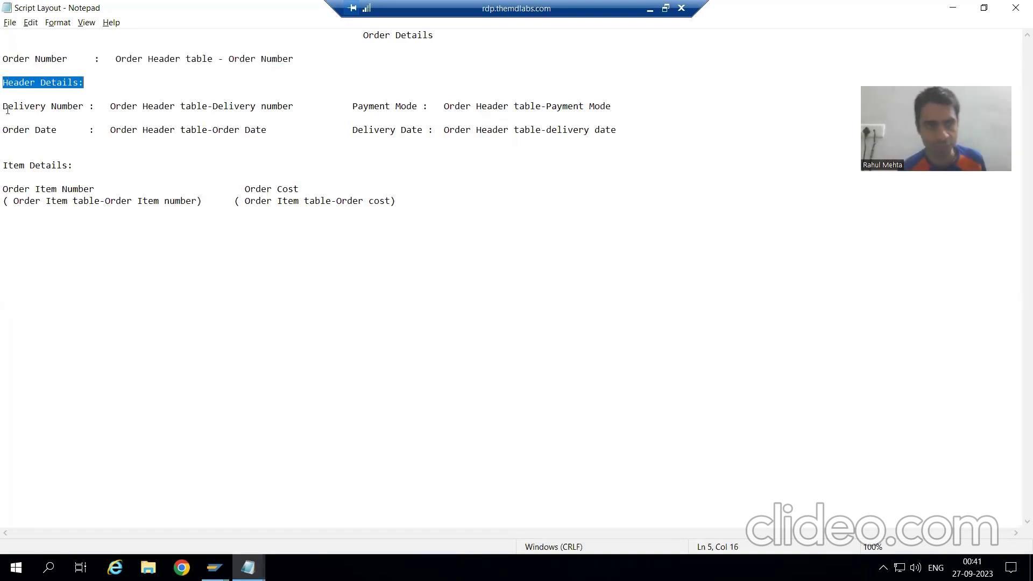
pyautogui.moveTo(3, 106); pyautogui.dragTo(619, 129)
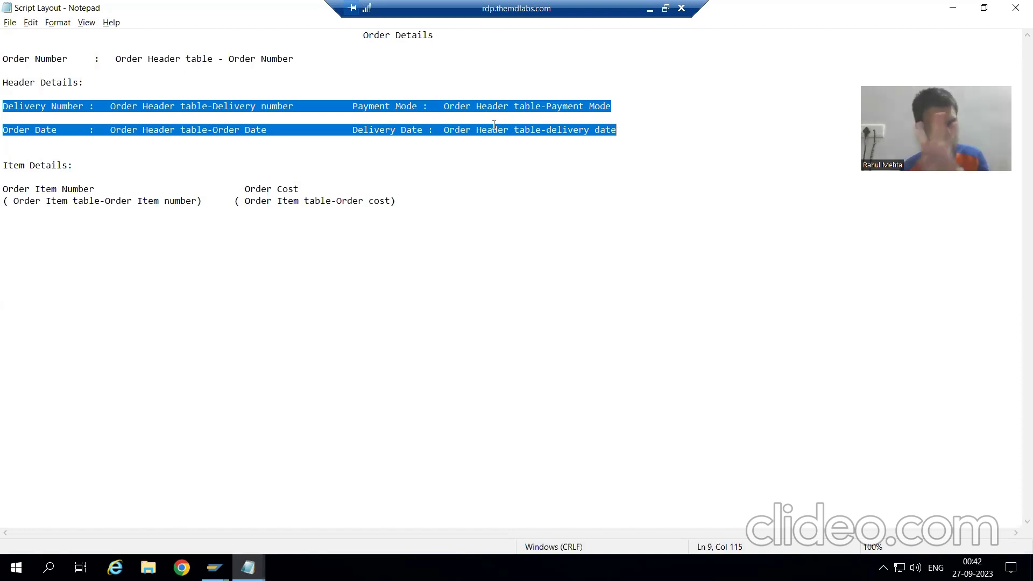
pyautogui.moveTo(3, 165); pyautogui.dragTo(82, 165)
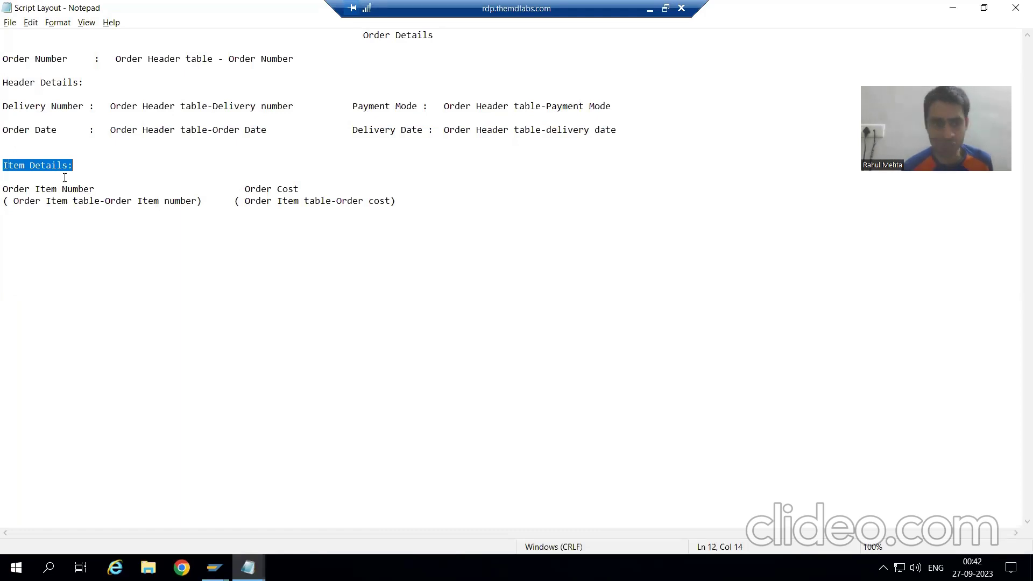
pyautogui.moveTo(4, 189); pyautogui.dragTo(323, 379)
# Review the Order Item Number and Order Cost headings and their Order Item table field line in the plan
pyautogui.click(32, 223)
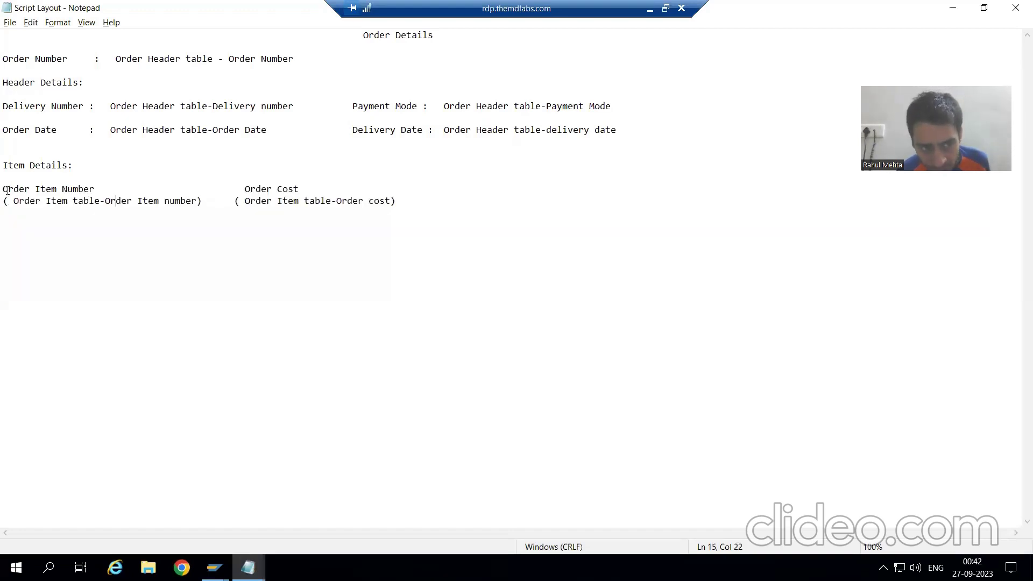
pyautogui.moveTo(4, 189); pyautogui.dragTo(404, 205)
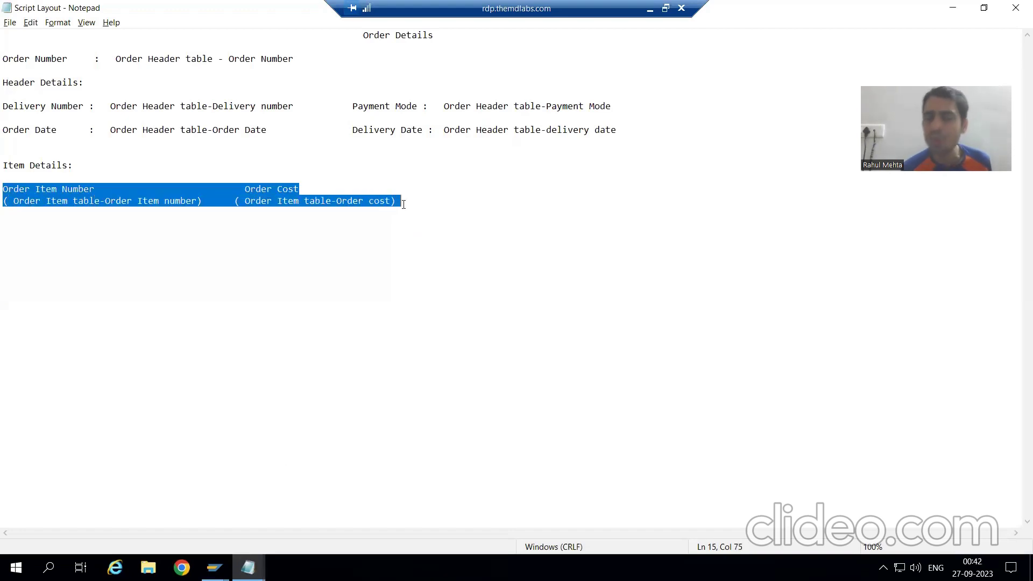
pyautogui.click(332, 203)
pyautogui.moveTo(5, 191); pyautogui.dragTo(307, 189)
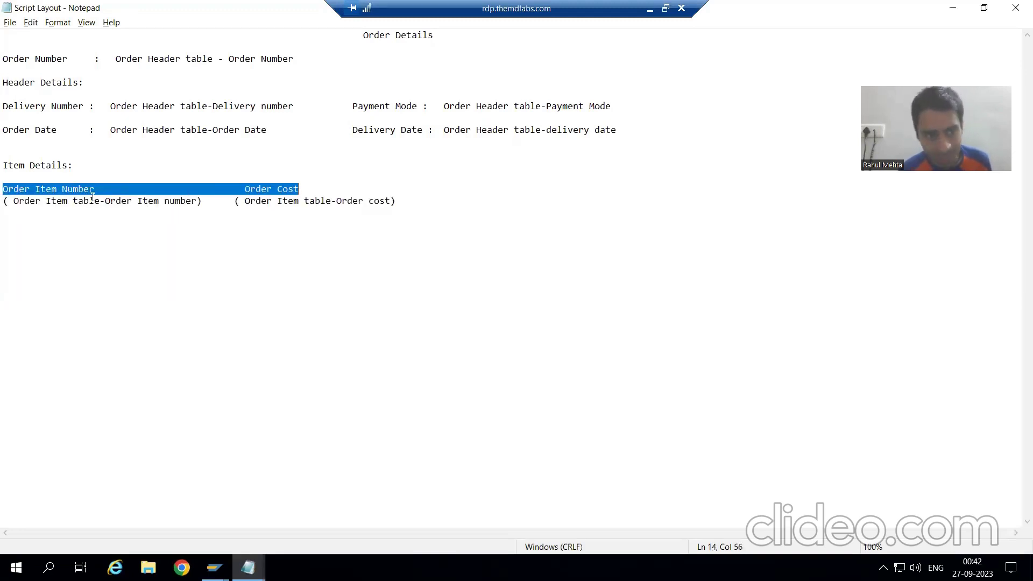
pyautogui.moveTo(4, 201); pyautogui.dragTo(407, 202)
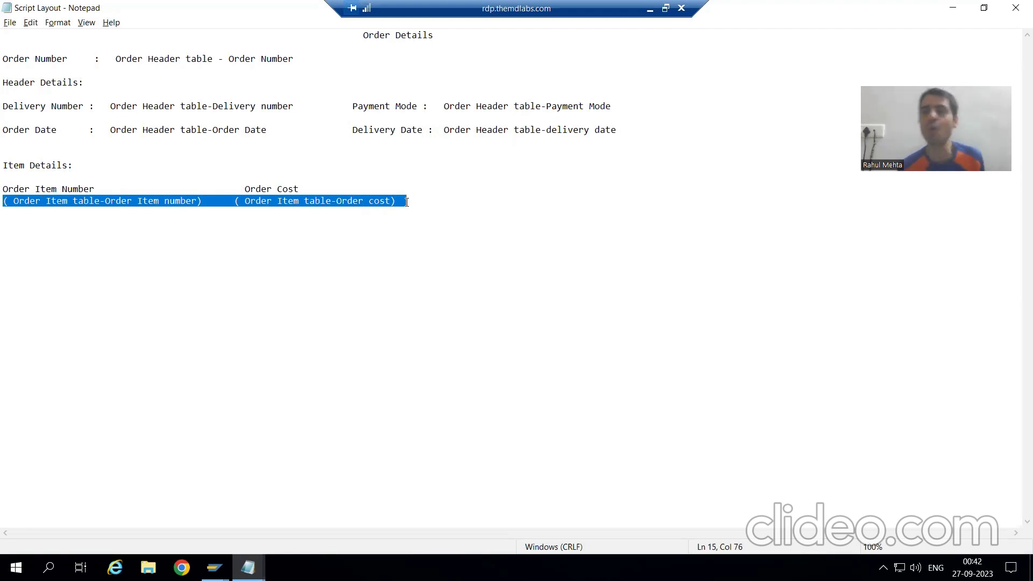
pyautogui.click(385, 202)
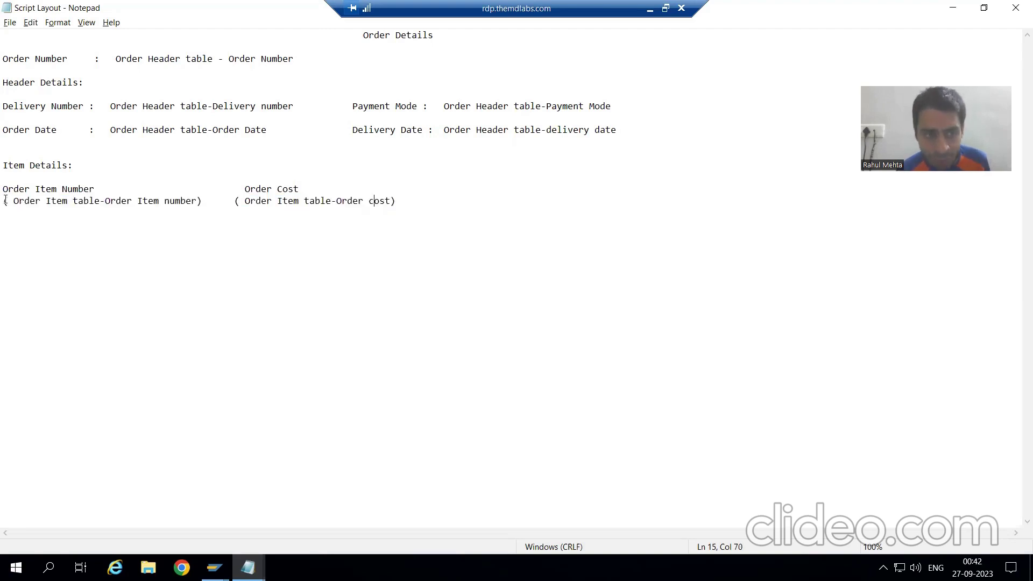
pyautogui.moveTo(3, 189); pyautogui.dragTo(305, 187)
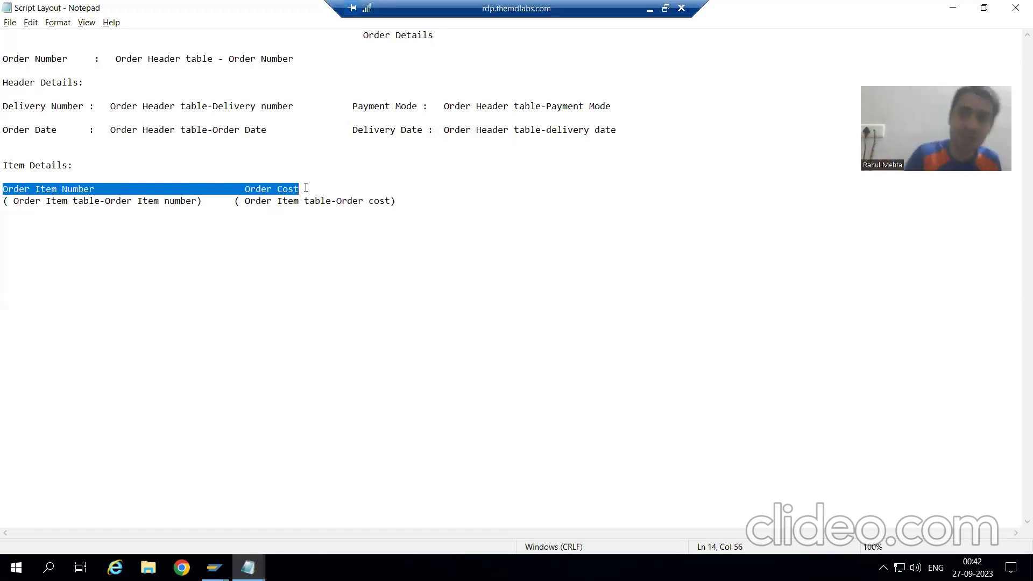
pyautogui.click(151, 200)
pyautogui.click(309, 201)
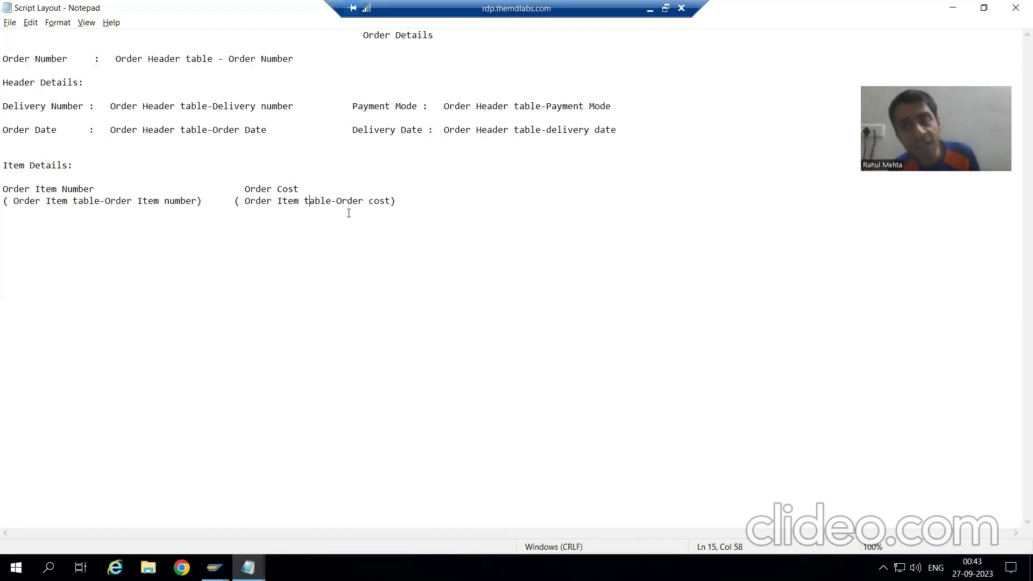
# Bring up Smart Form ZSF_ORDER_28's page %PAGE1 and its windows in Form Builder
pyautogui.click(214, 568)
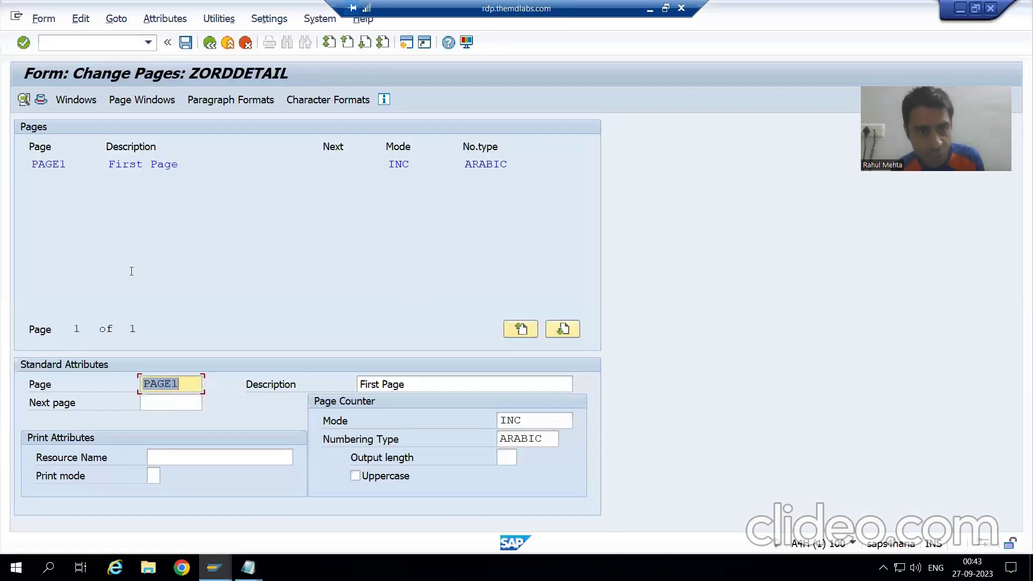
pyautogui.click(215, 567)
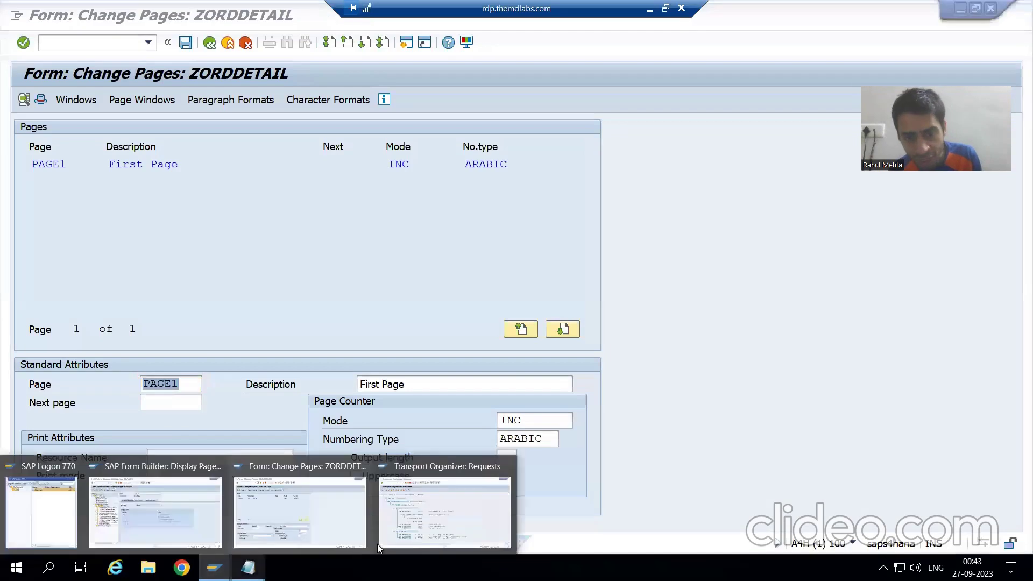
pyautogui.click(172, 527)
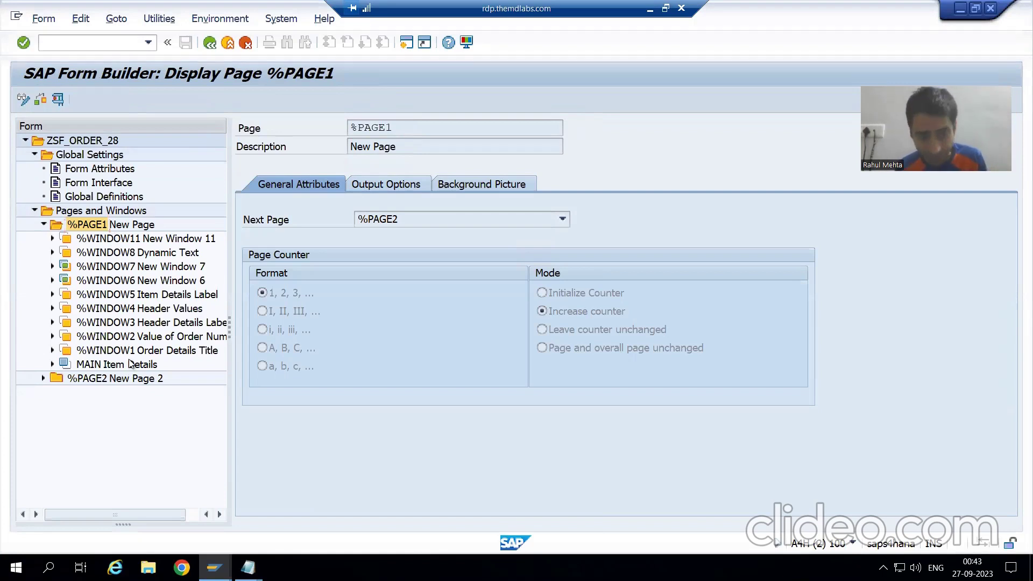
# Compare it against the ZORDDETAIL pages screen, then return to the Script Layout notes
pyautogui.hotkey('alt', 'Tab')
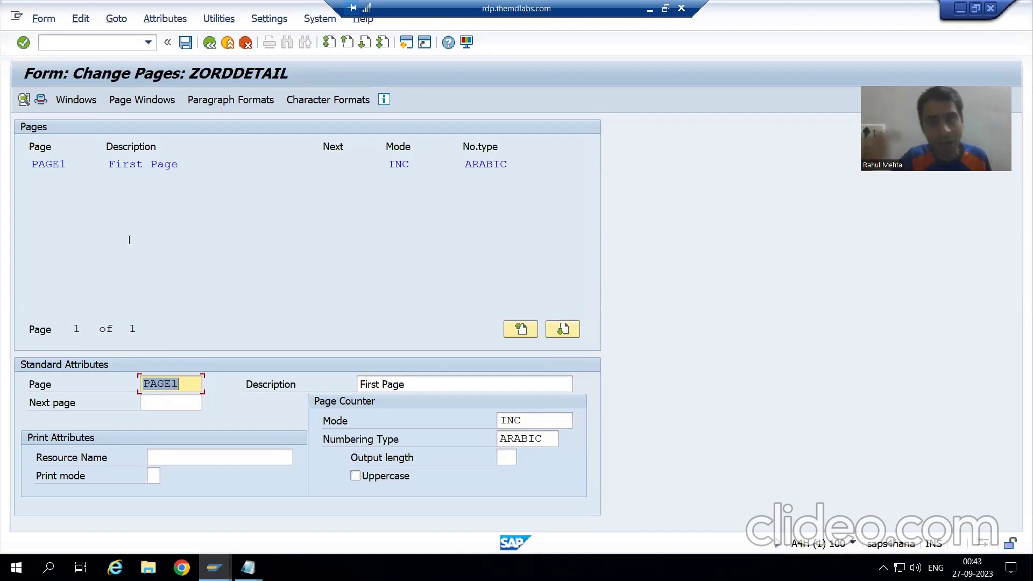
pyautogui.hotkey('alt', 'Tab')
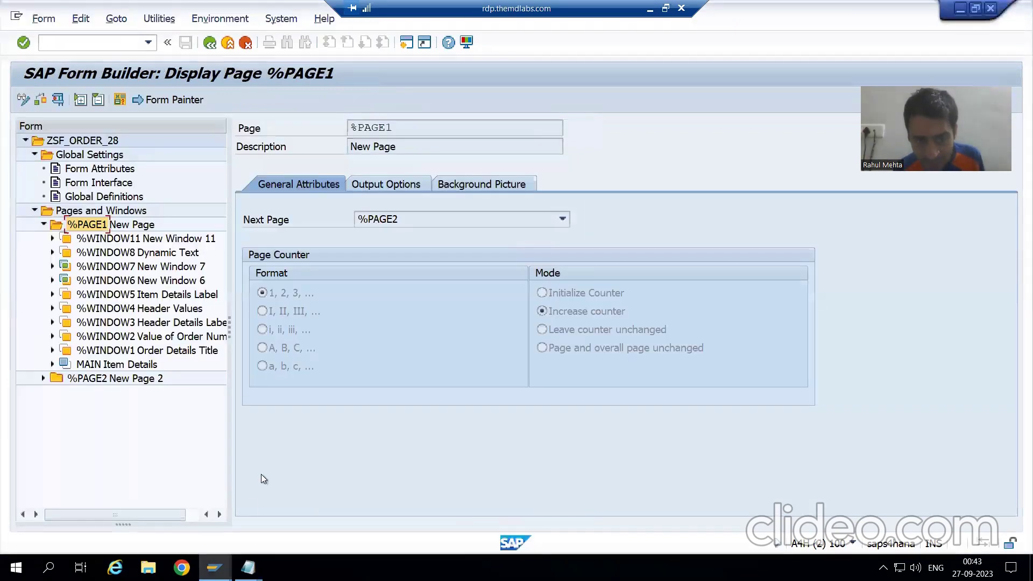
pyautogui.moveTo(248, 566)
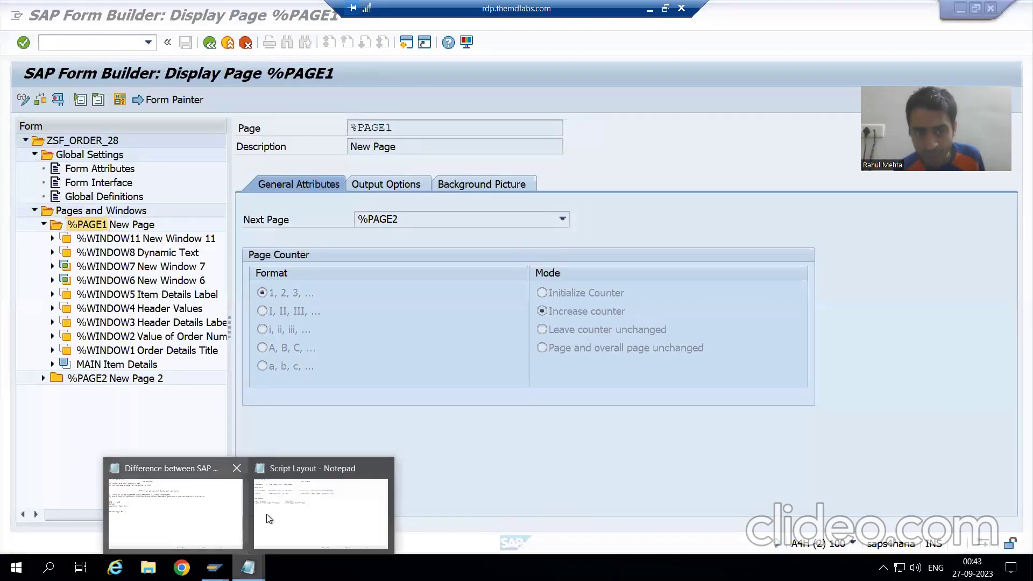
pyautogui.click(295, 509)
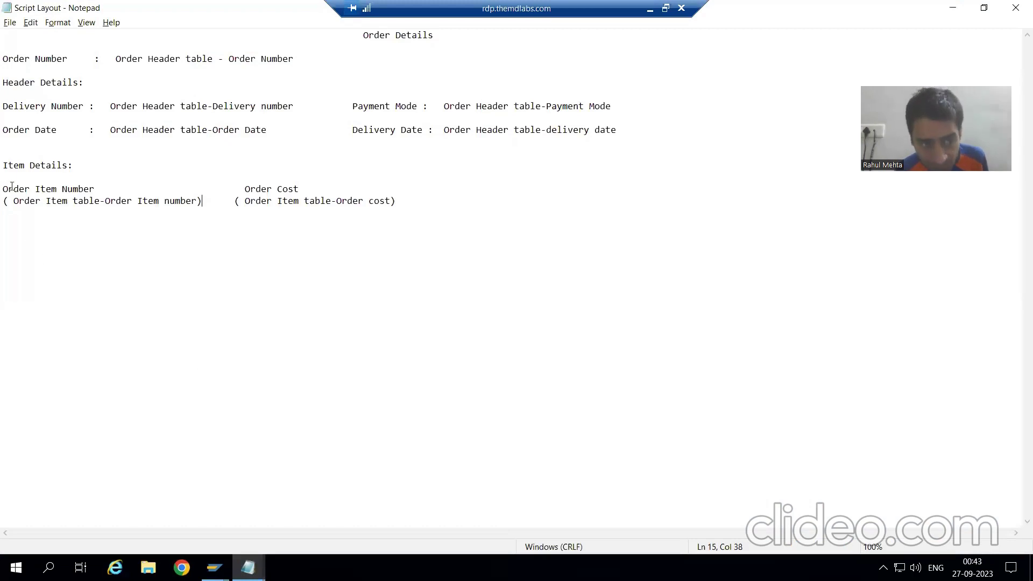
pyautogui.moveTo(5, 188); pyautogui.dragTo(428, 199)
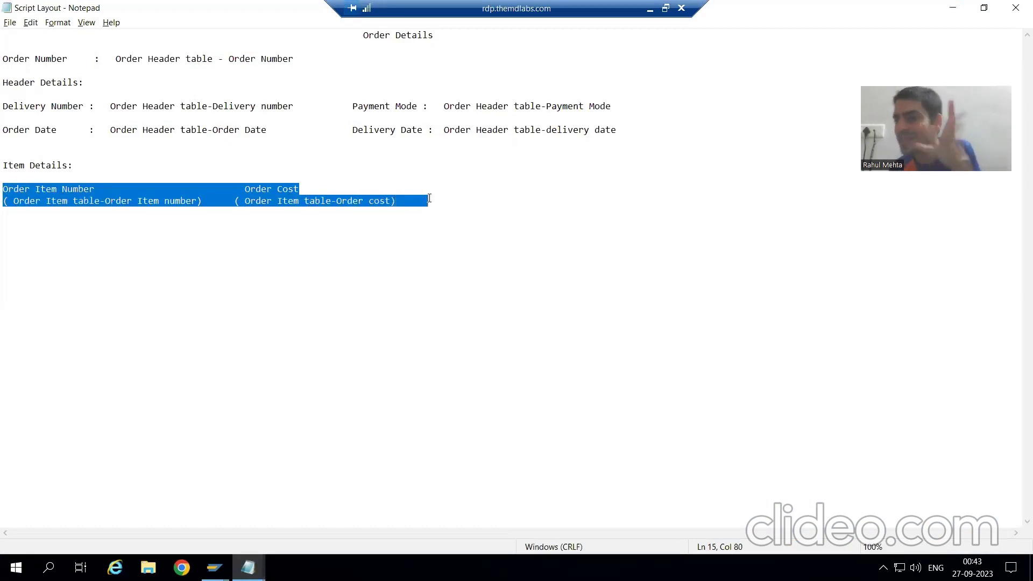
pyautogui.click(147, 217)
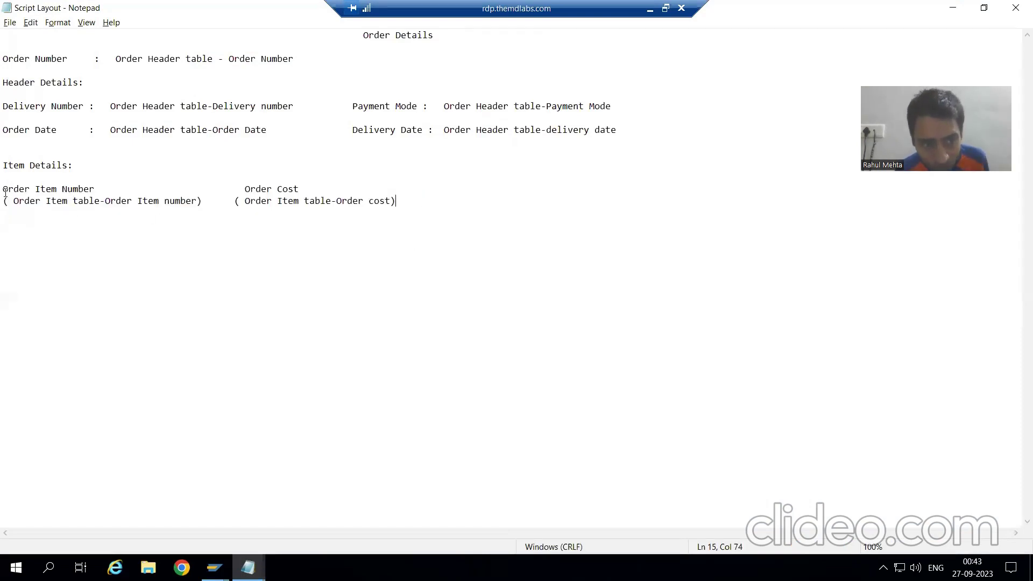
pyautogui.moveTo(3, 189); pyautogui.dragTo(310, 187)
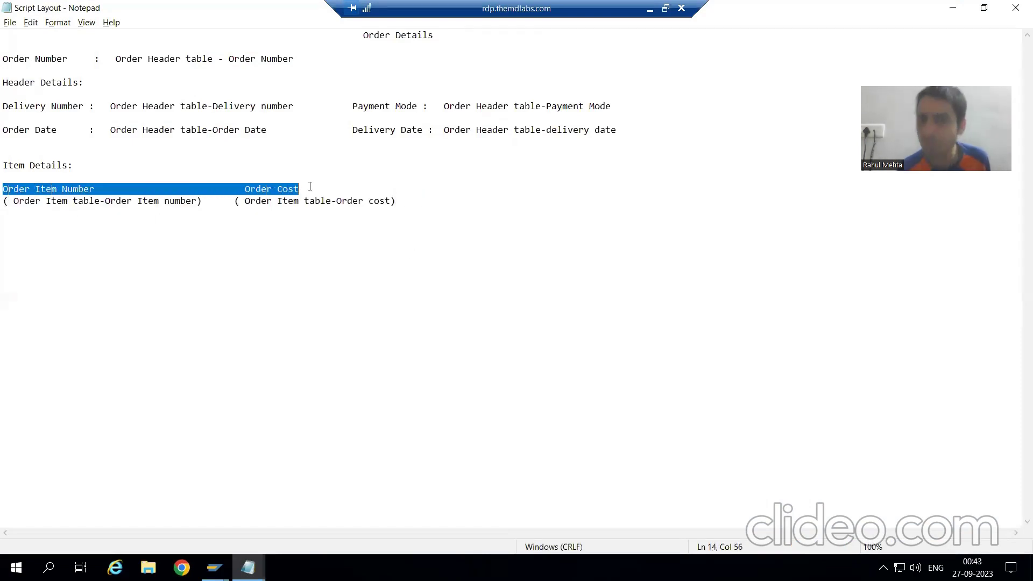
pyautogui.moveTo(3, 201); pyautogui.dragTo(235, 202)
pyautogui.moveTo(395, 212); pyautogui.dragTo(424, 212)
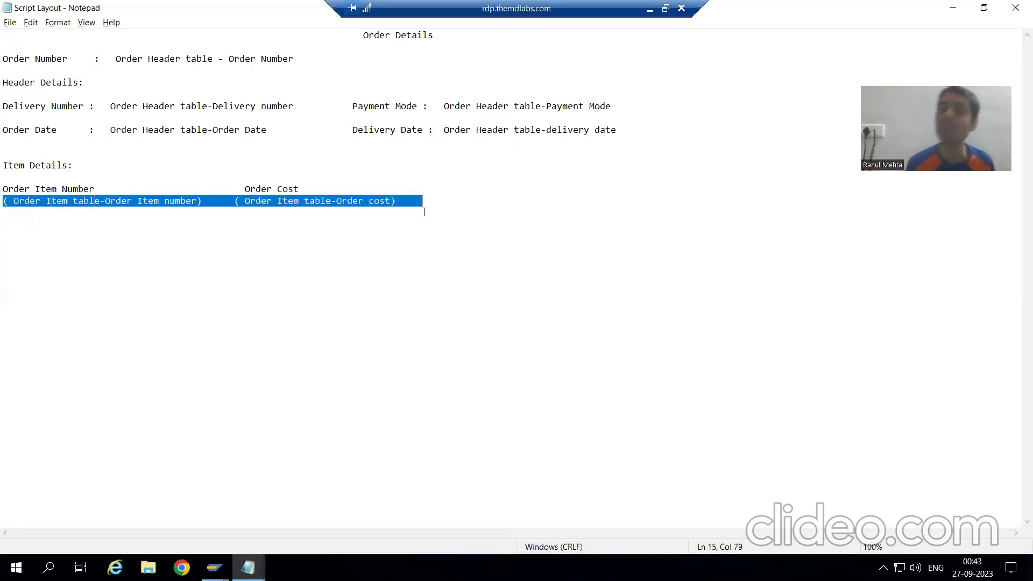